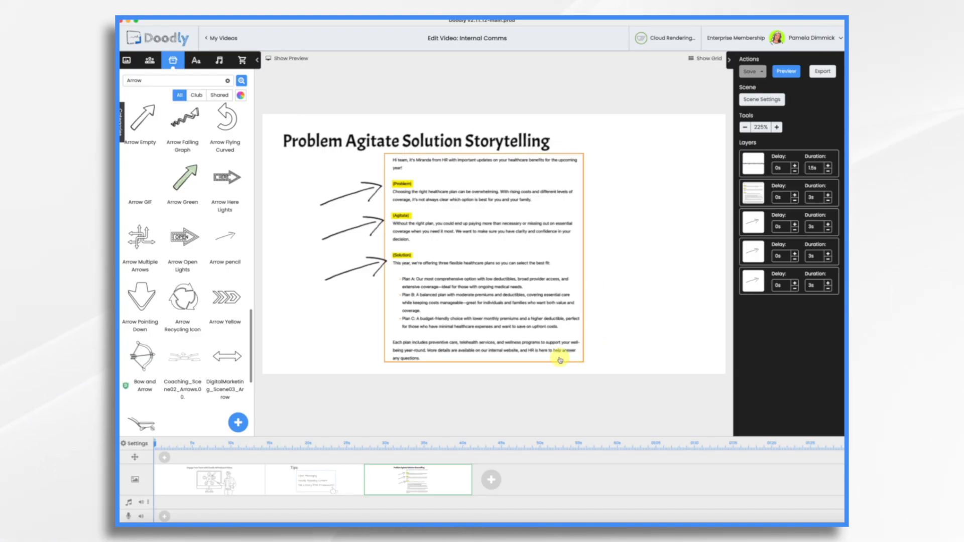
- Leave the current project and create a new Glassboard video titled "Healthcare Options" at 480p resolution
left_click(220, 38)
left_click(229, 95)
left_click(410, 267)
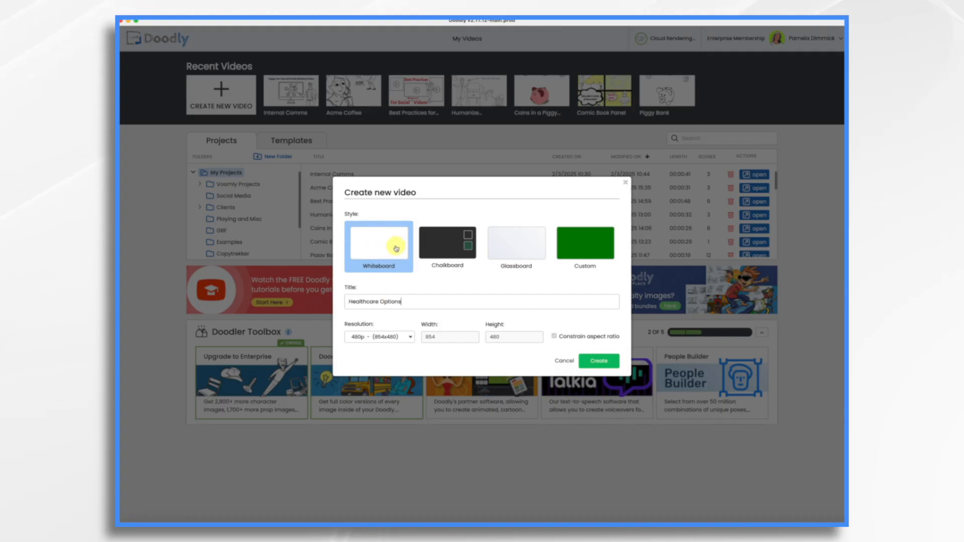
left_click(528, 242)
left_click(616, 376)
left_click(606, 375)
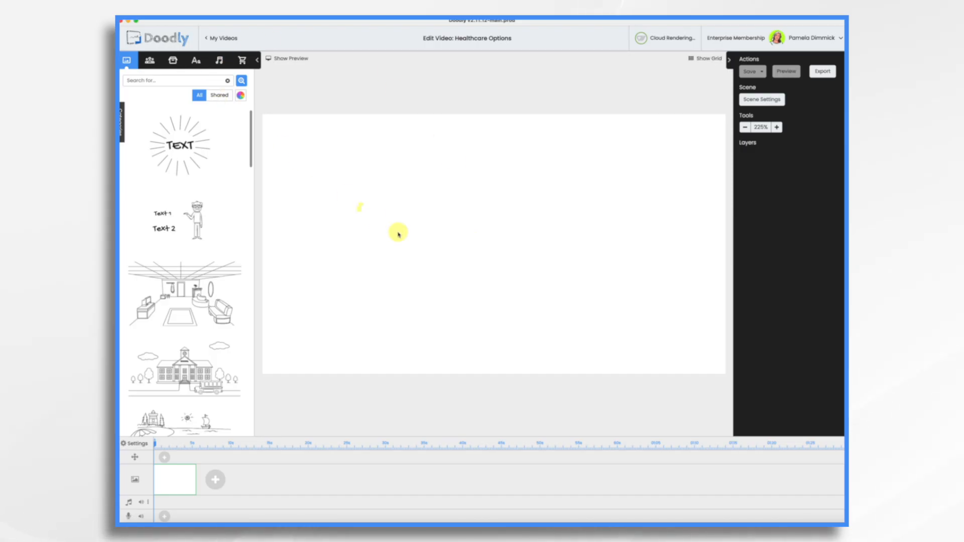
- Search the characters for "business" and place the businesswoman holding a briefcase on the canvas
left_click(150, 61)
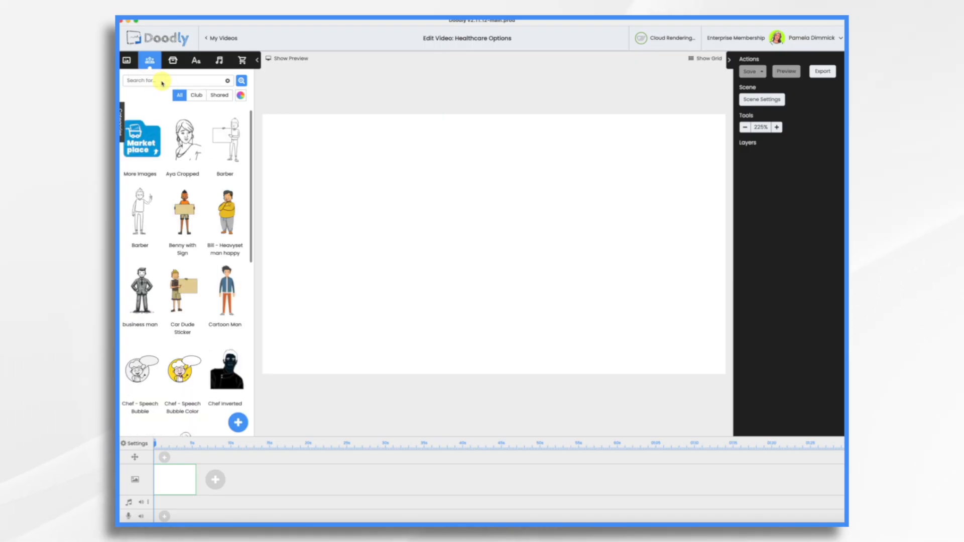
type("business")
scroll(183, 236, "down", 5)
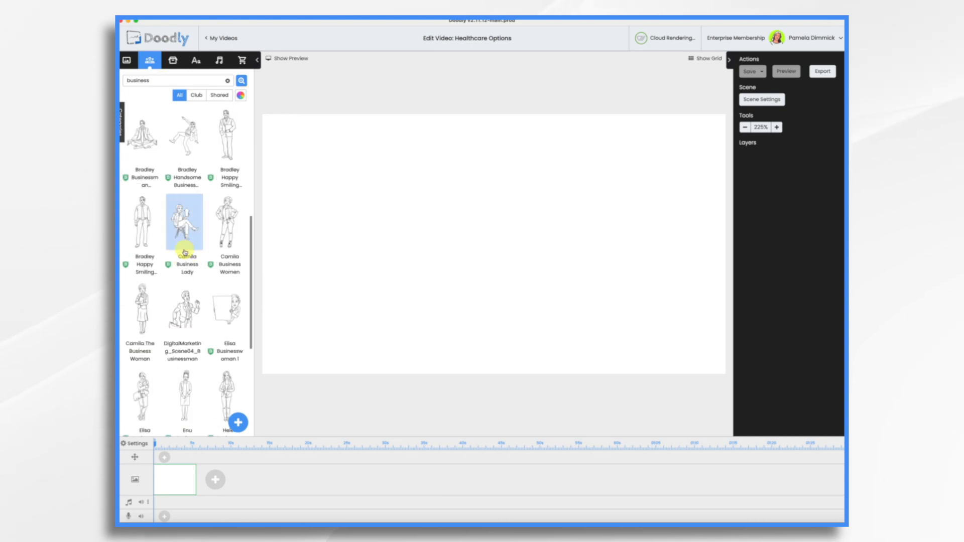
scroll(189, 271, "down", 2)
left_click_drag(142, 296, 360, 278)
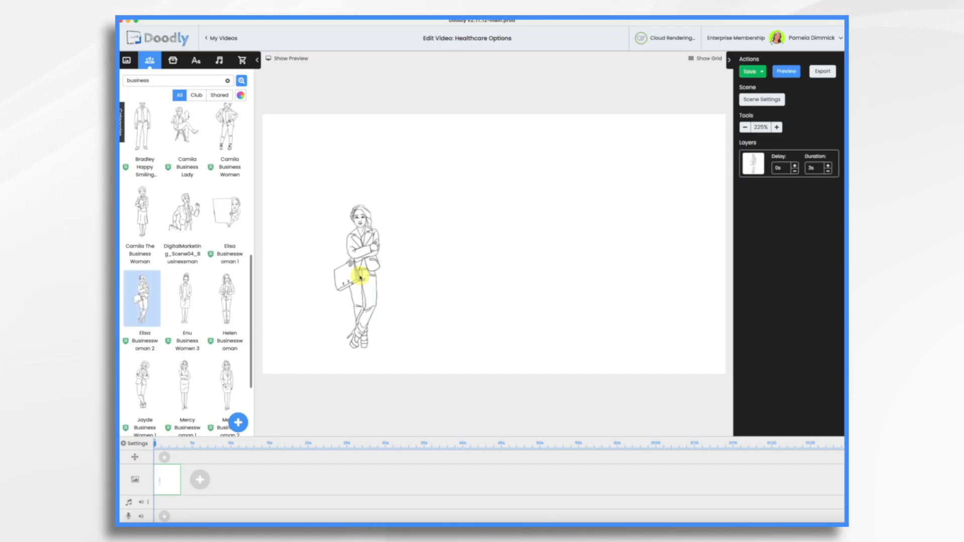
- Enlarge the businesswoman until her legs extend below the canvas and position her on the left half of the scene
left_click(372, 217)
left_click_drag(396, 200, 351, 337)
left_click_drag(350, 255, 400, 103)
left_click_drag(368, 216, 367, 220)
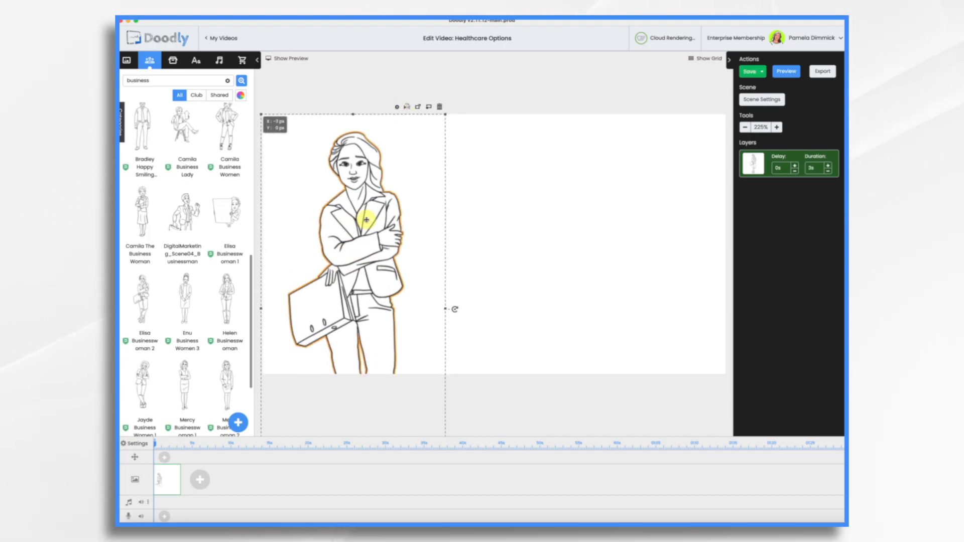
- Add a handwriting-style text label beside the woman giving the presenter's first name followed by "from HR"
left_click(196, 61)
left_click_drag(195, 182, 512, 211)
double_click(502, 215)
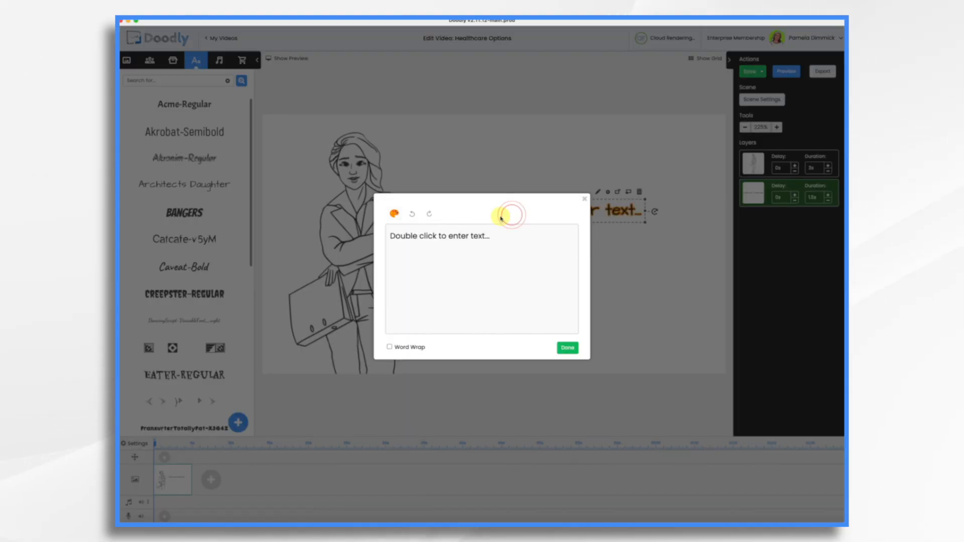
type("Miranda from HR")
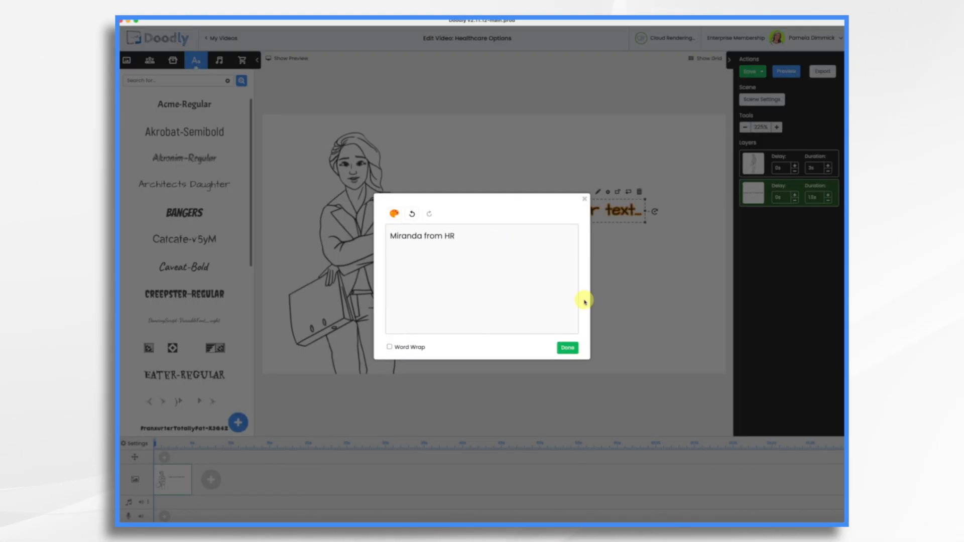
left_click(568, 348)
- Search the props for "arrow" and browse the results for one that can point from the label to the woman
left_click(172, 61)
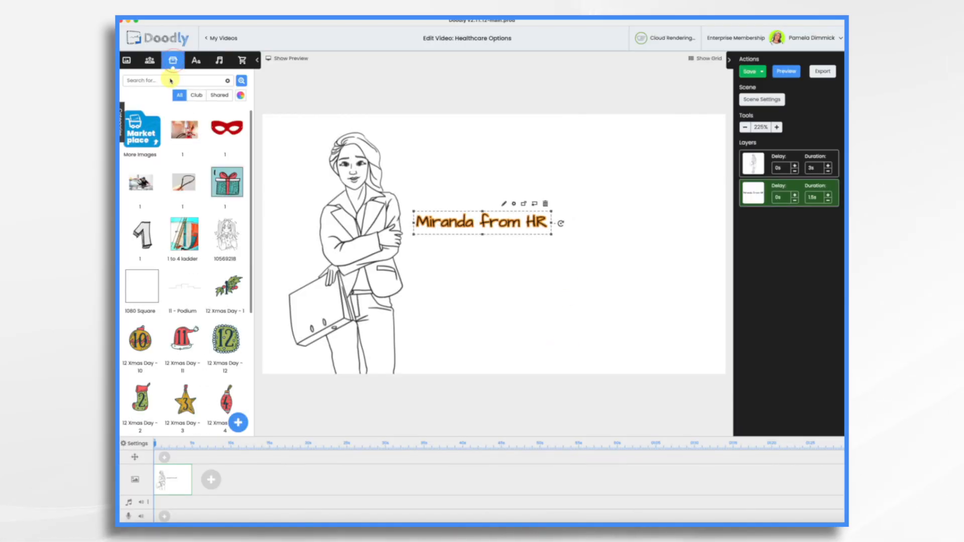
left_click(169, 81)
type("arrow")
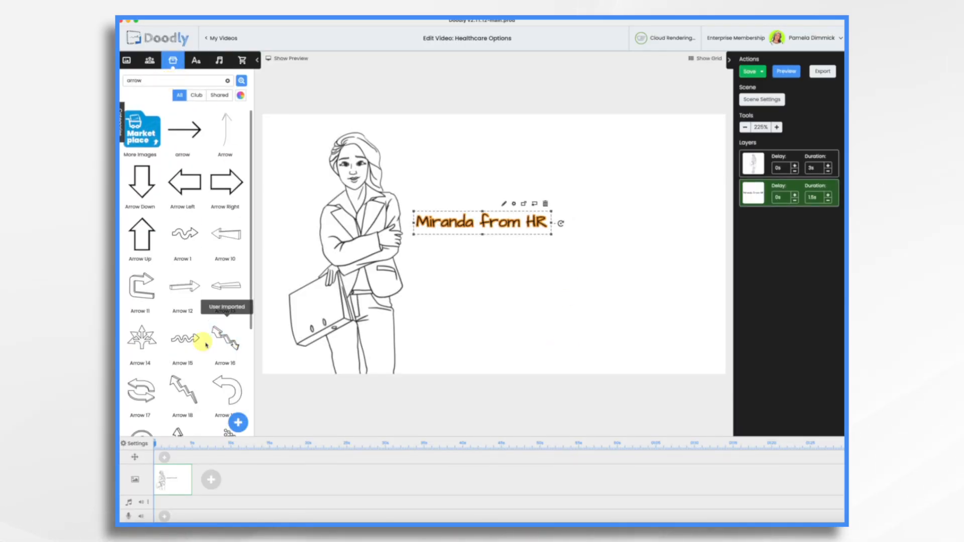
scroll(191, 335, "down", 7)
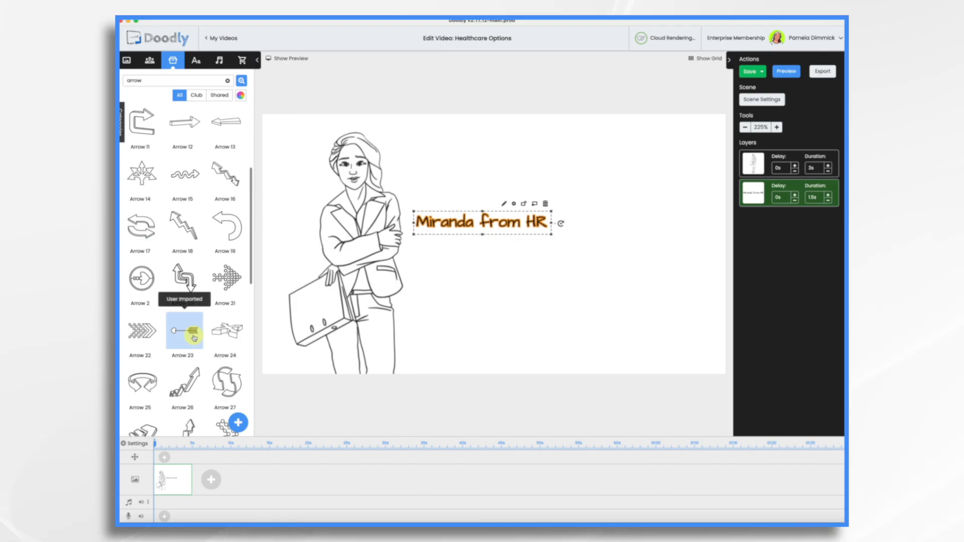
scroll(193, 337, "down", 10)
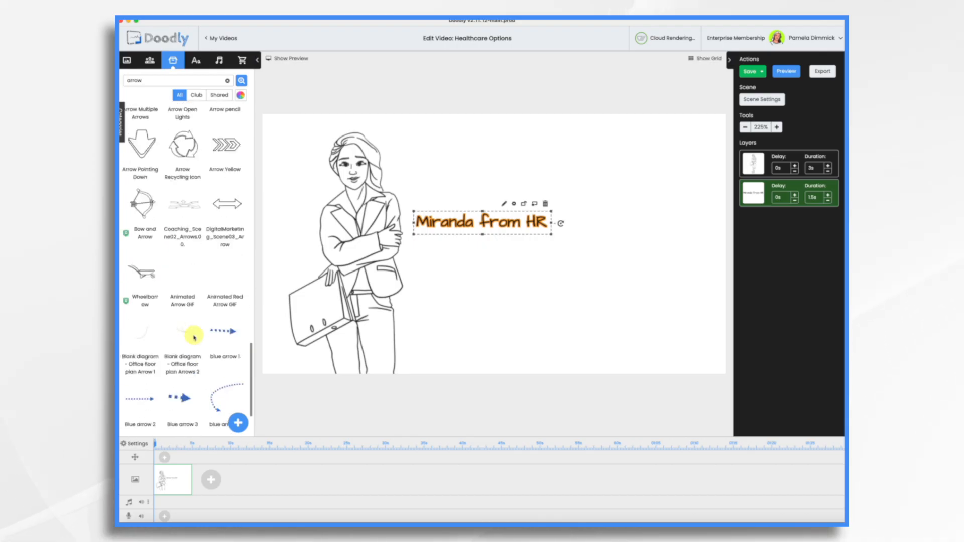
scroll(193, 337, "down", 8)
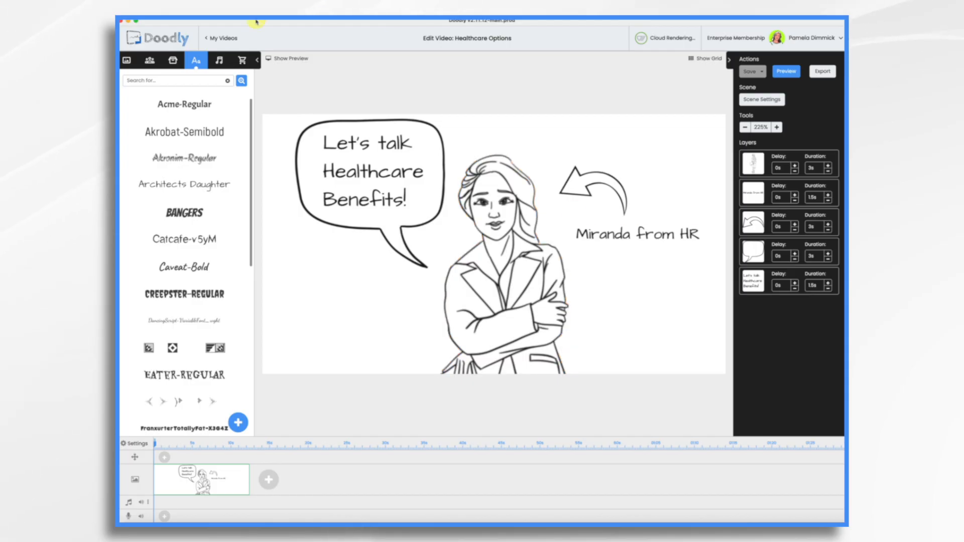
- Import the HR Voiceover audio file and add it to the timeline's sound track
left_click(220, 61)
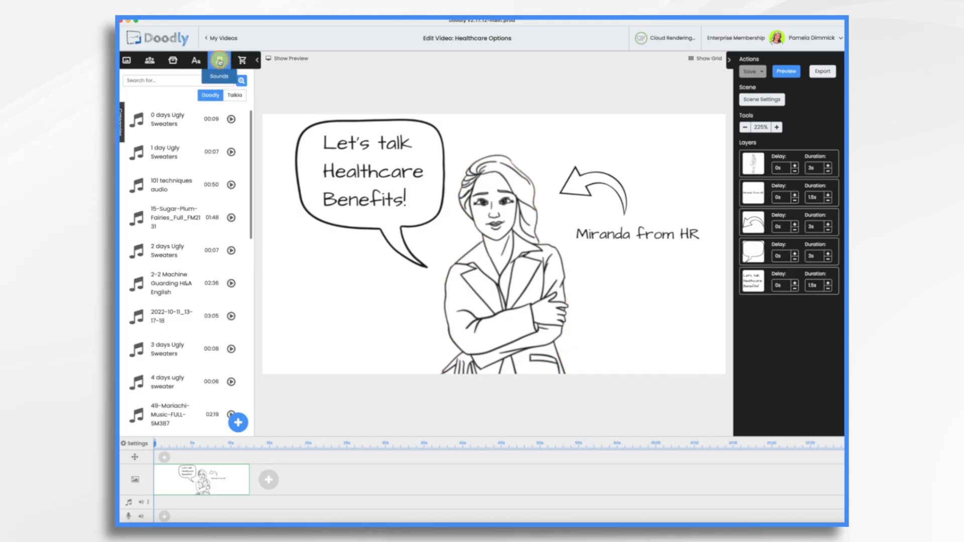
left_click(237, 427)
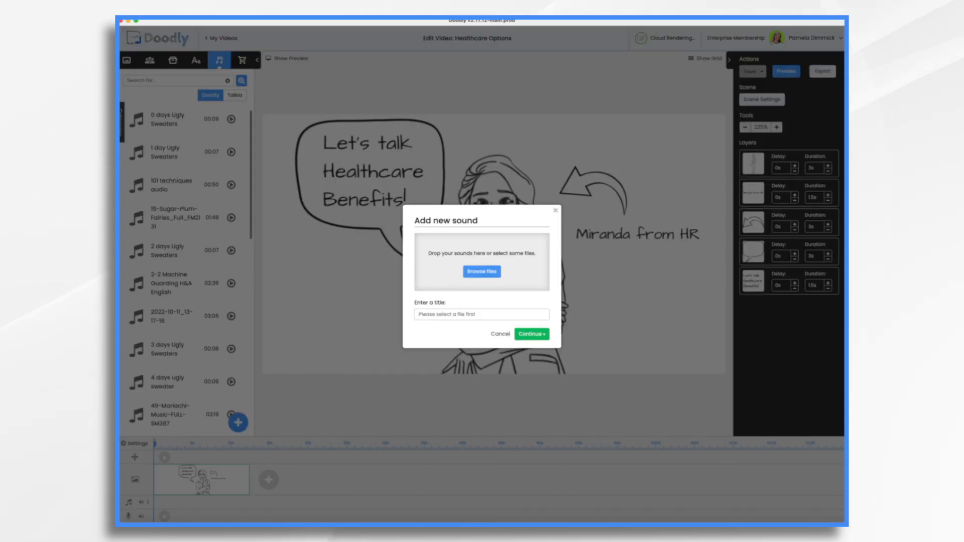
left_click_drag(607, 221, 485, 258)
left_click(534, 346)
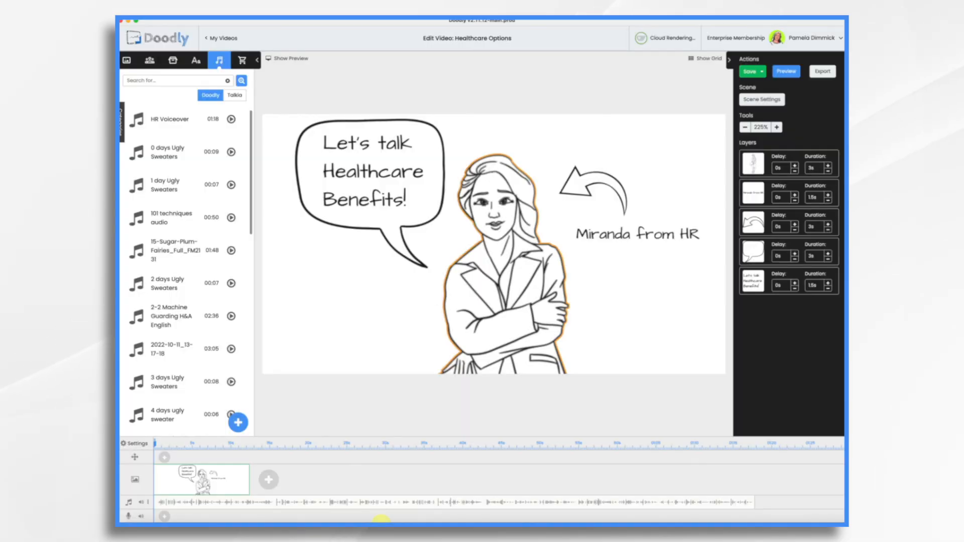
left_click(270, 508)
- Show the scene preview, play it with the voiceover, and move the playhead to about 7 seconds
left_click(295, 33)
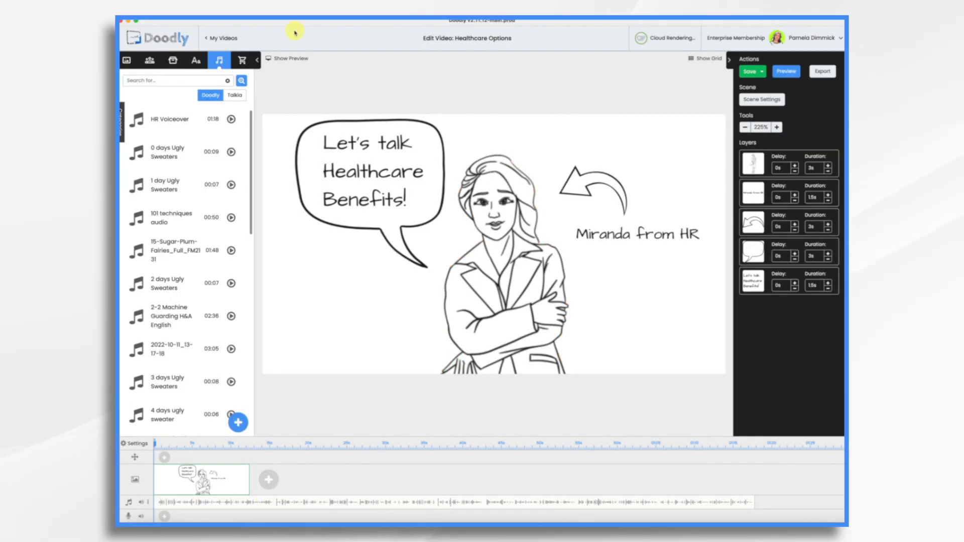
left_click(285, 60)
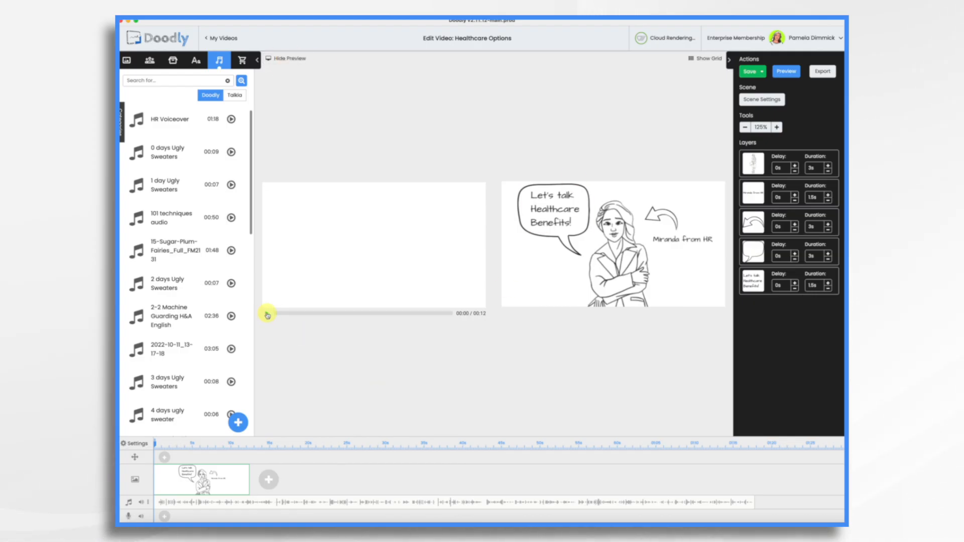
left_click(266, 314)
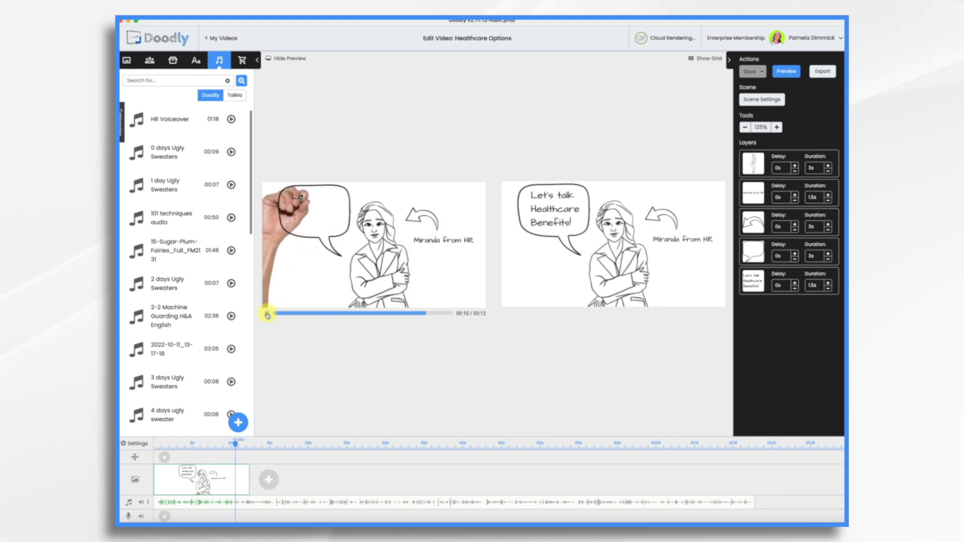
left_click(211, 446)
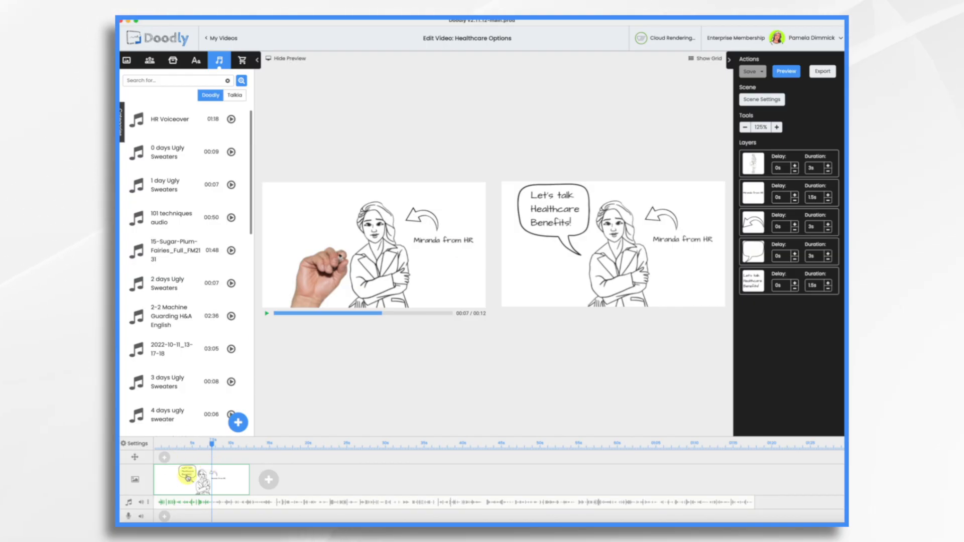
- Set the drawing durations of the speech bubble and the curved arrow to 1 second each
left_click(588, 197)
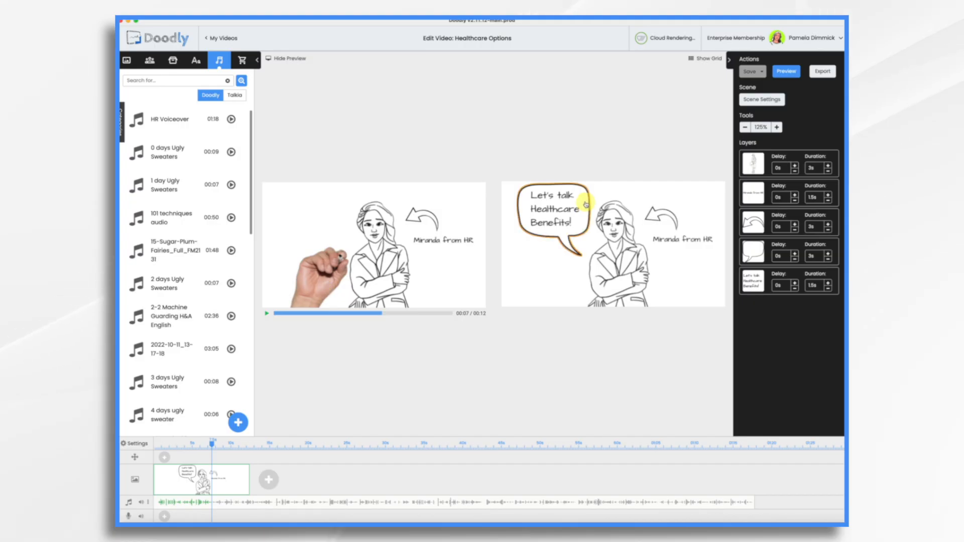
left_click(587, 198)
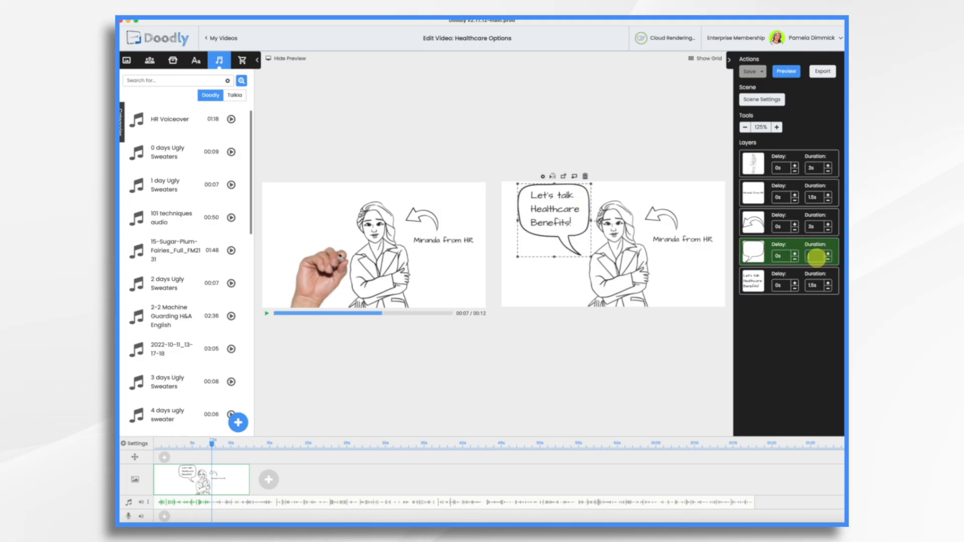
type("1s")
left_click(812, 226)
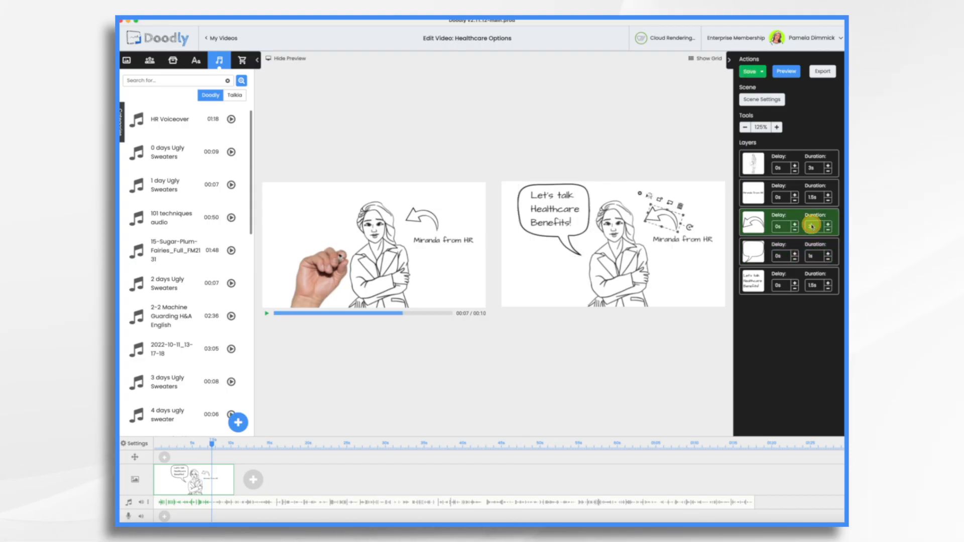
type("1s")
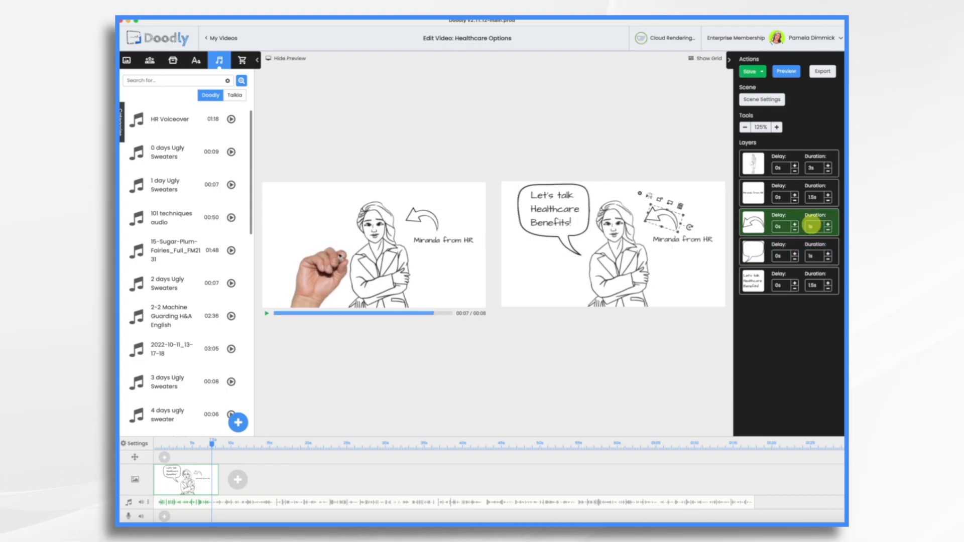
- Set the woman's drawing duration to 2 seconds and play the scene preview to check the timing
left_click(810, 170)
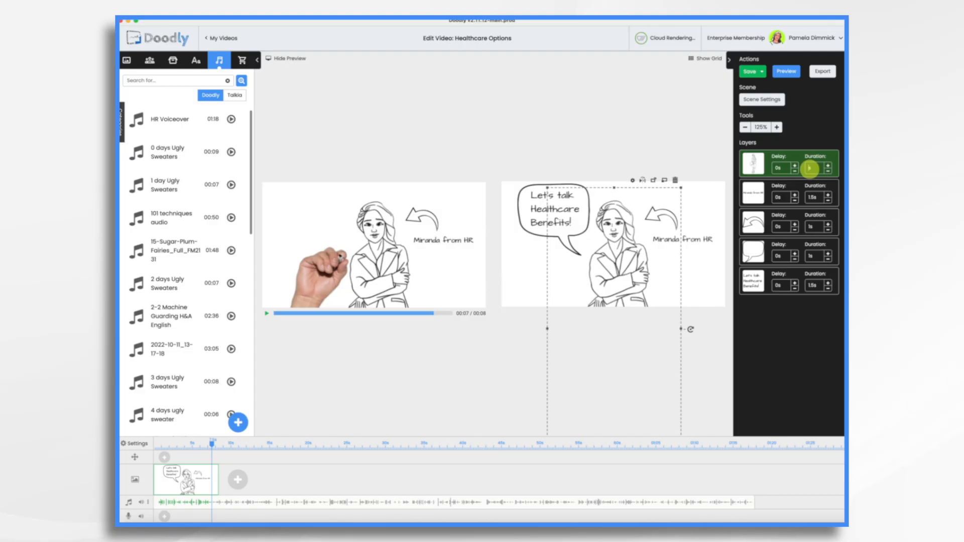
type("2s")
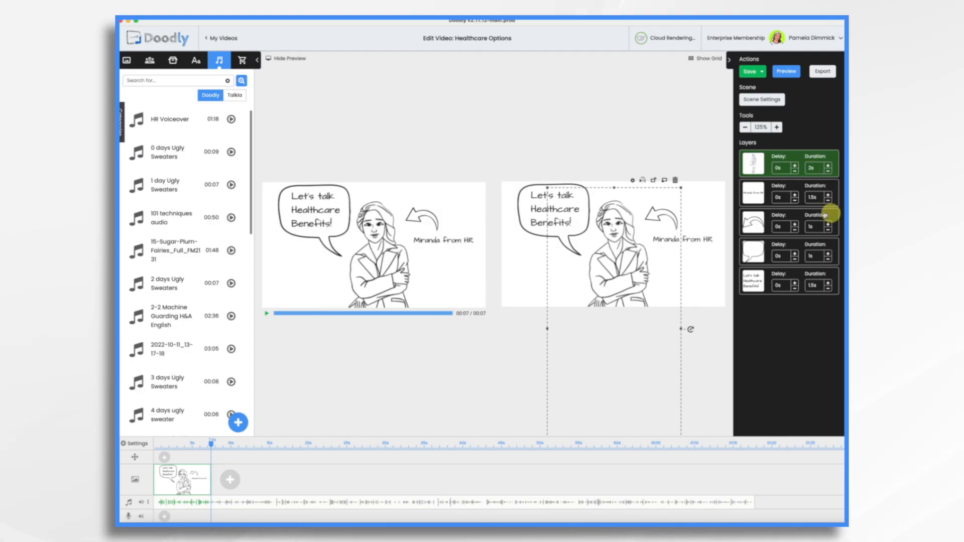
left_click(266, 314)
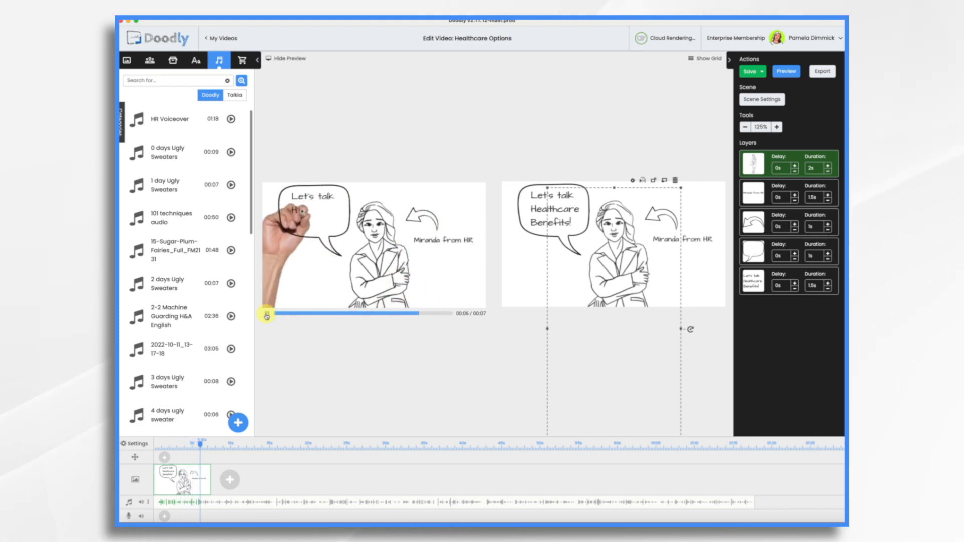
- Set the woman's drawing duration to 0 seconds and play the scene preview again
left_click(816, 171)
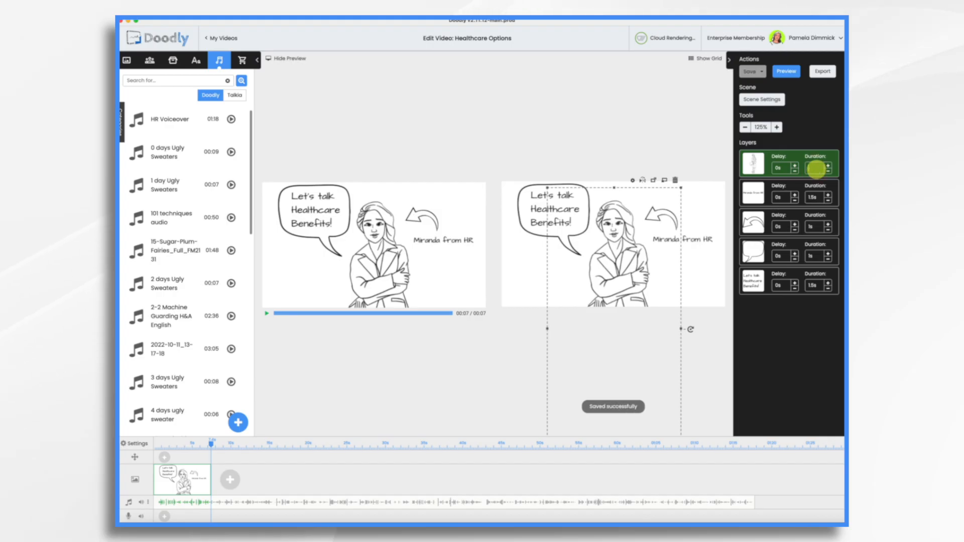
type("0")
left_click(267, 313)
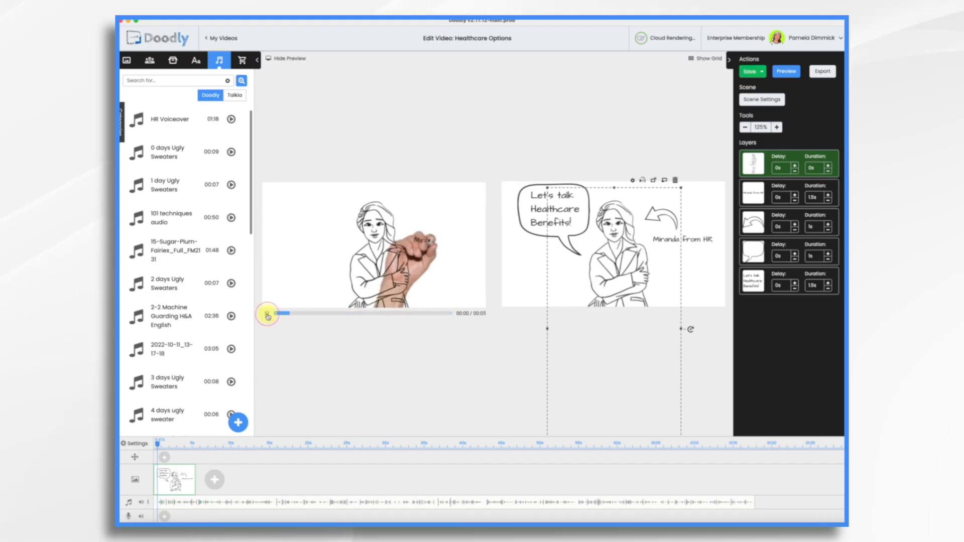
- Set the scene's extra time to 1.5 seconds and apply the scene settings
left_click(766, 100)
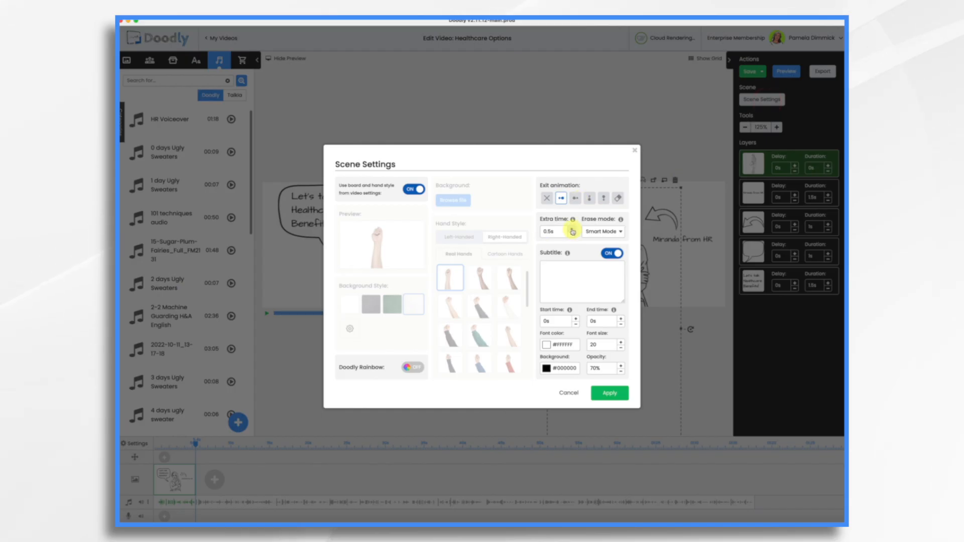
left_click(572, 229)
left_click(572, 230)
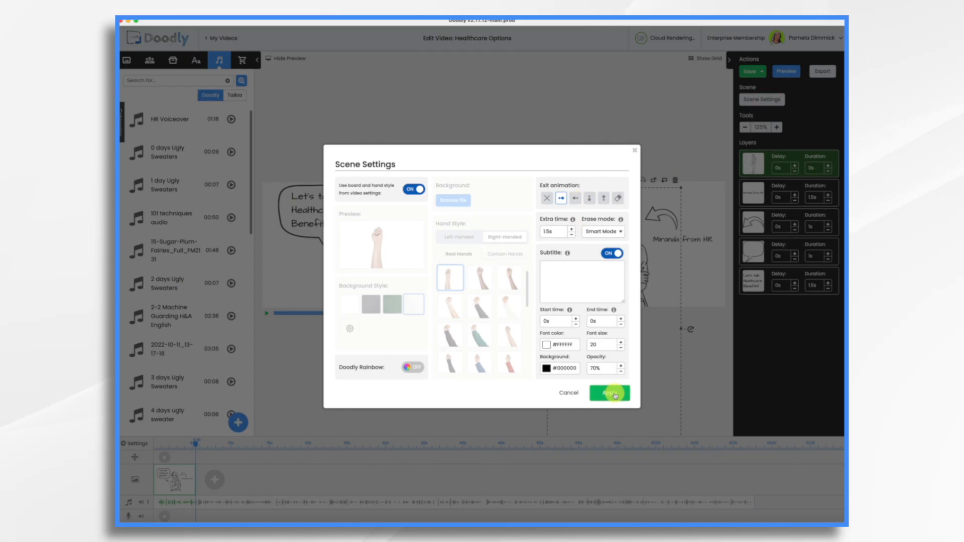
left_click(616, 396)
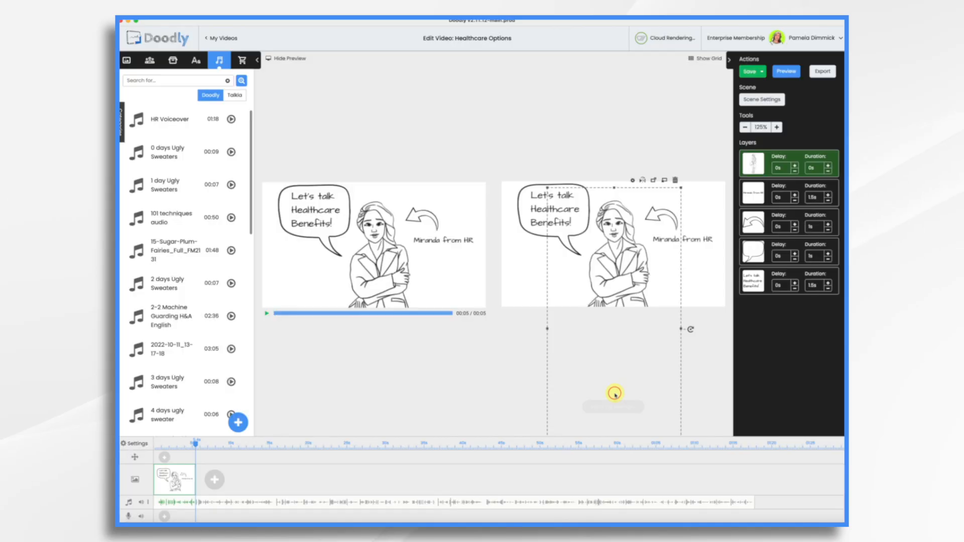
- Add a new scene, search the characters for "frustrate", and place the suited Pablo Frustrated figure near the centre, about 260 px wide
left_click(223, 485)
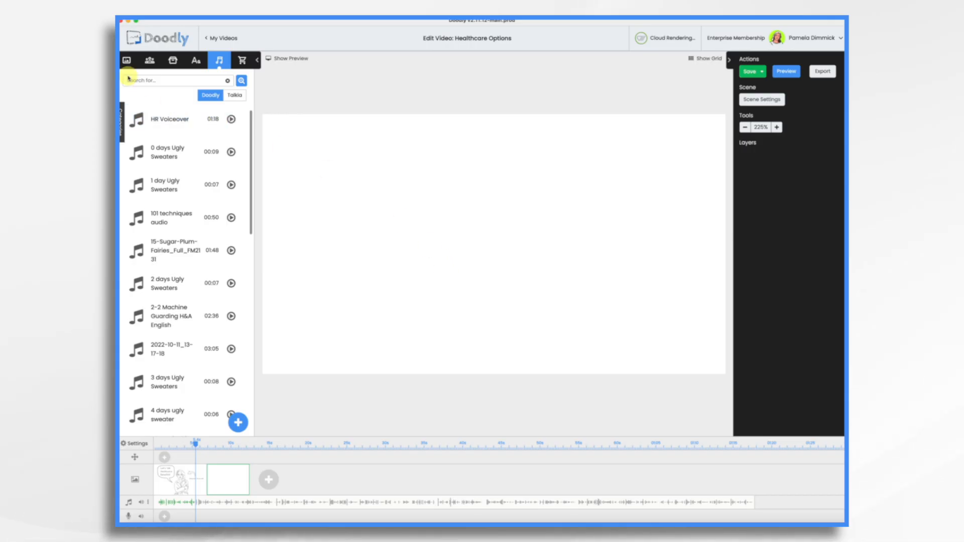
left_click(151, 62)
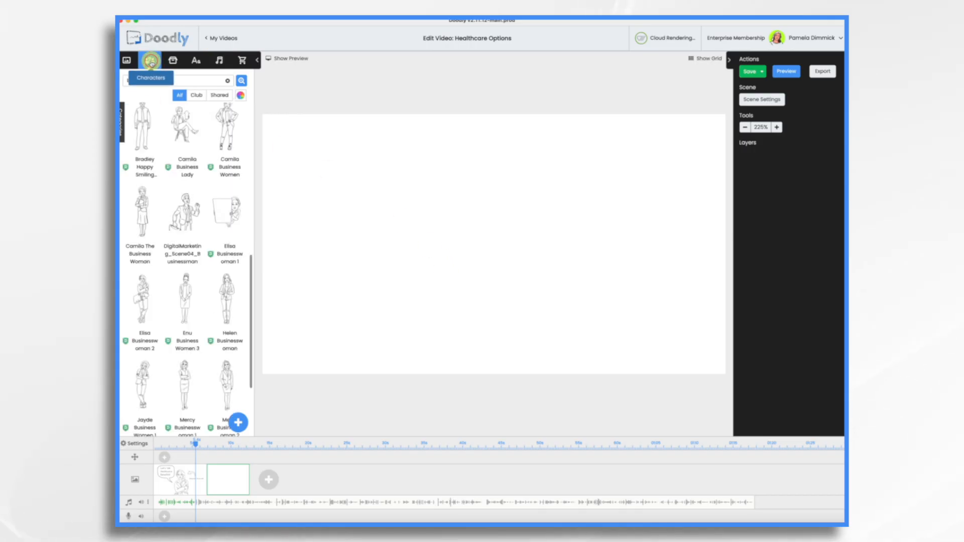
left_click(167, 82)
type("c")
type("rustrate")
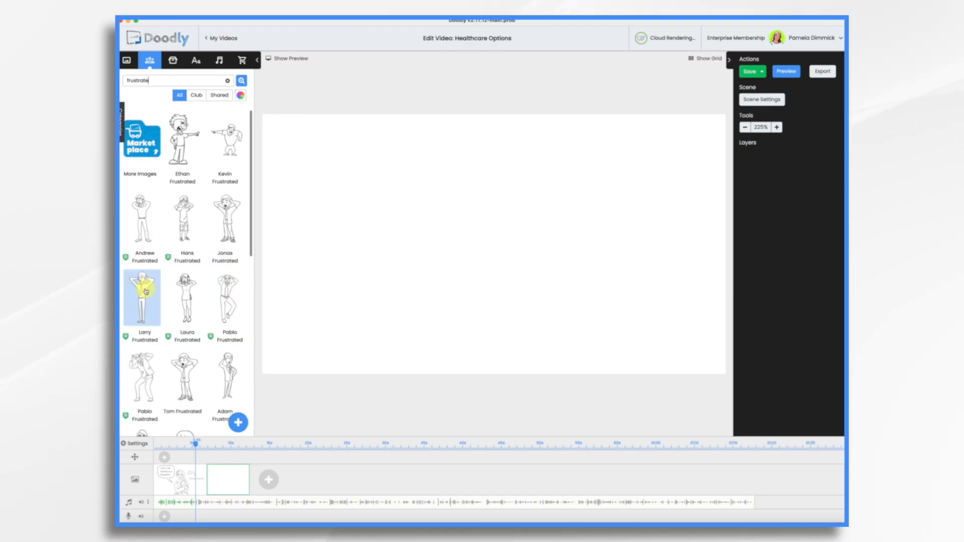
left_click_drag(146, 372, 489, 347)
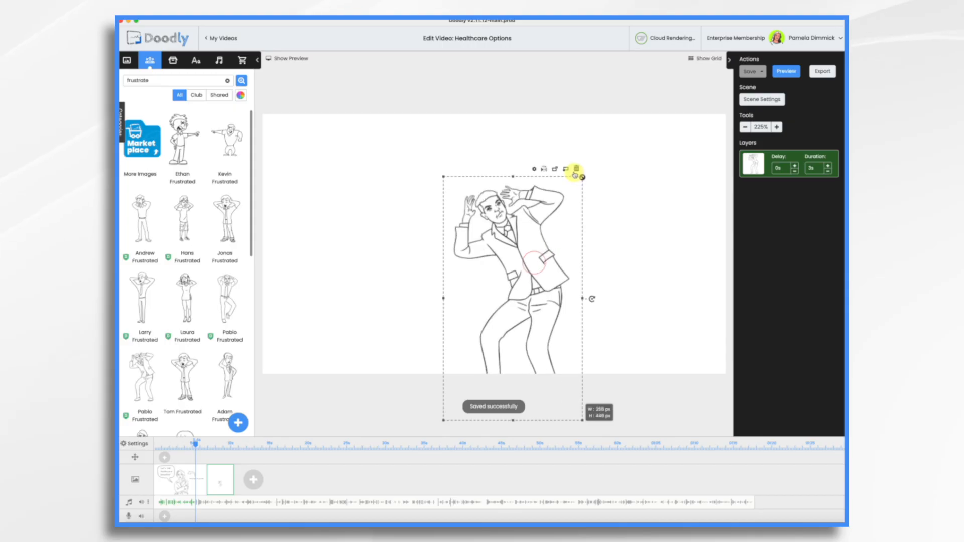
left_click_drag(527, 269, 487, 298)
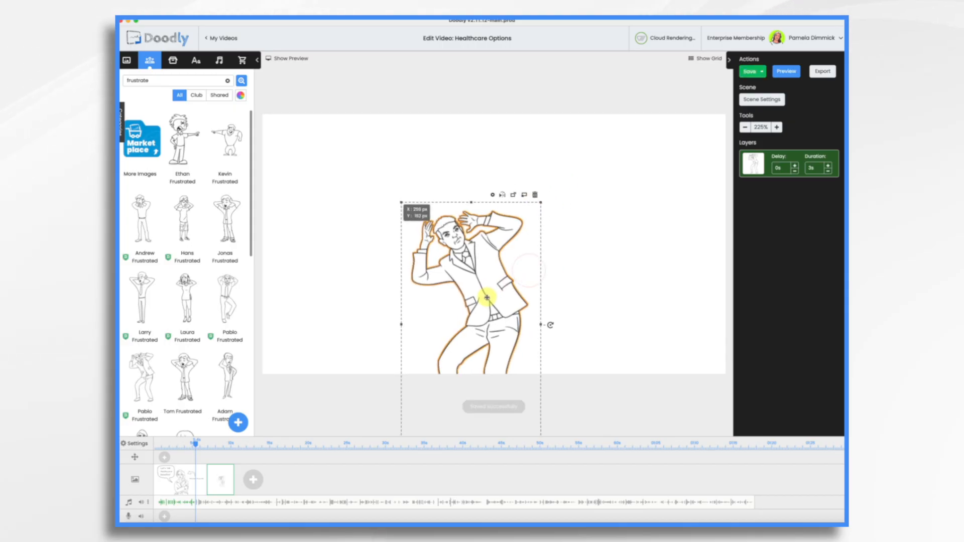
- Open the props library and recolour the "Enrollment starts October 1" text on the pinned note red
left_click(173, 60)
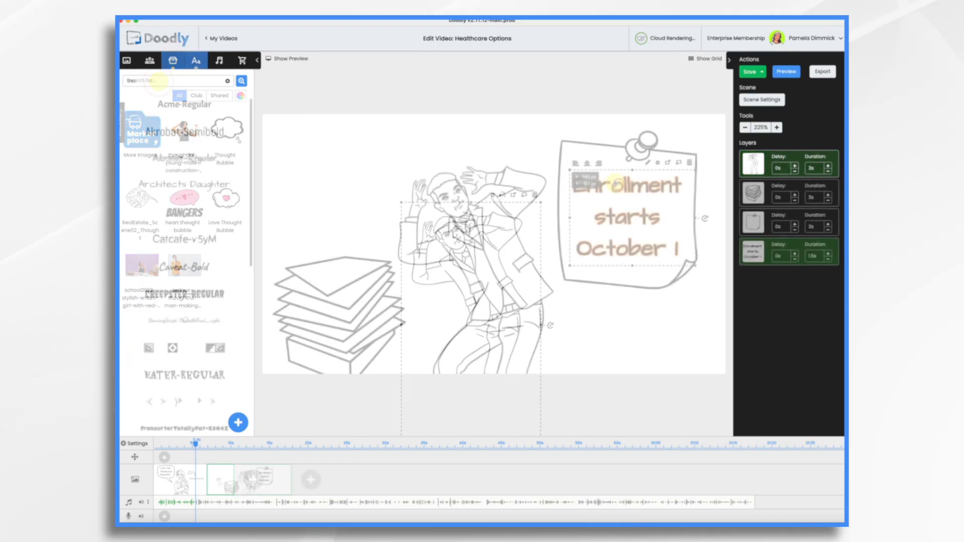
left_click(656, 163)
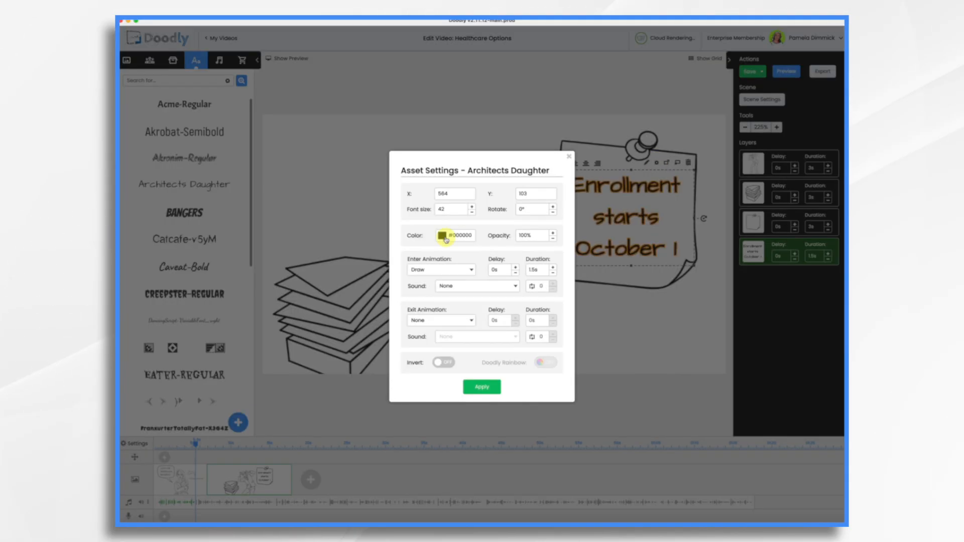
left_click(442, 236)
left_click(442, 340)
left_click(483, 387)
left_click(484, 387)
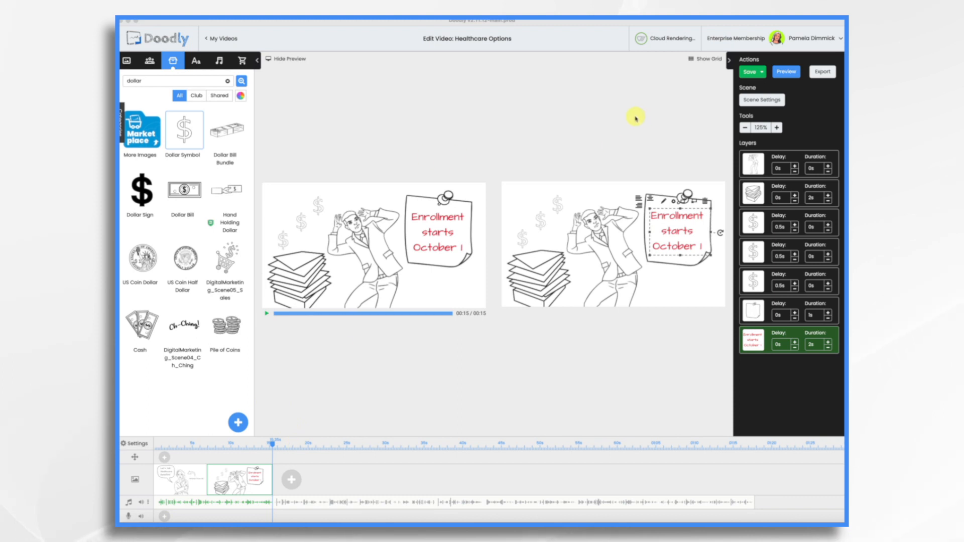
- Add a third scene, search the characters for "pablo", and place an enlarged Pablo Doubt cropped at the thighs in the centre
left_click(288, 482)
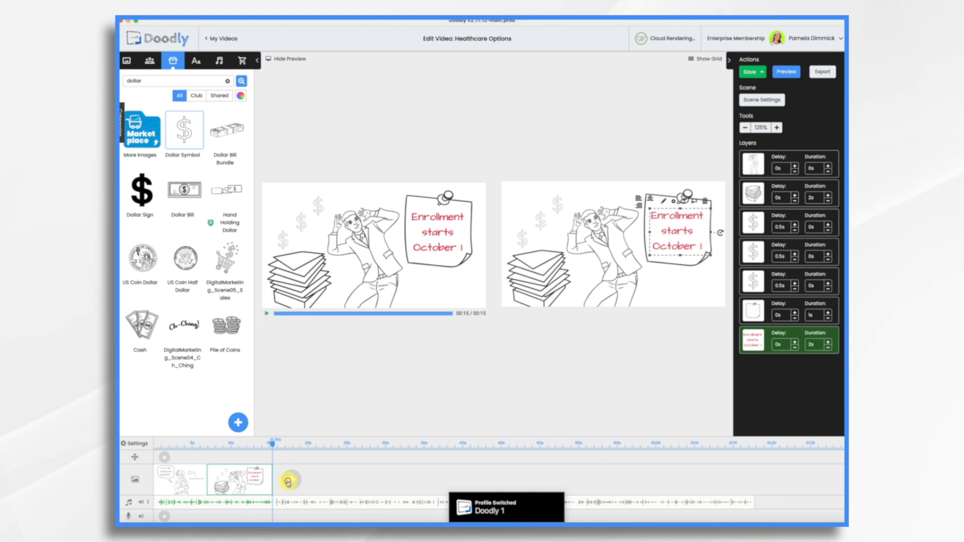
left_click(289, 482)
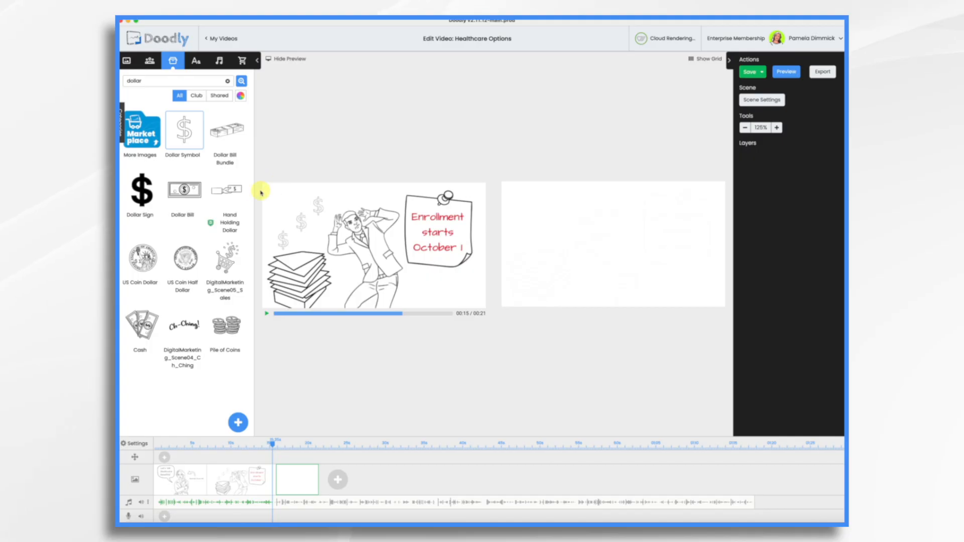
left_click(149, 61)
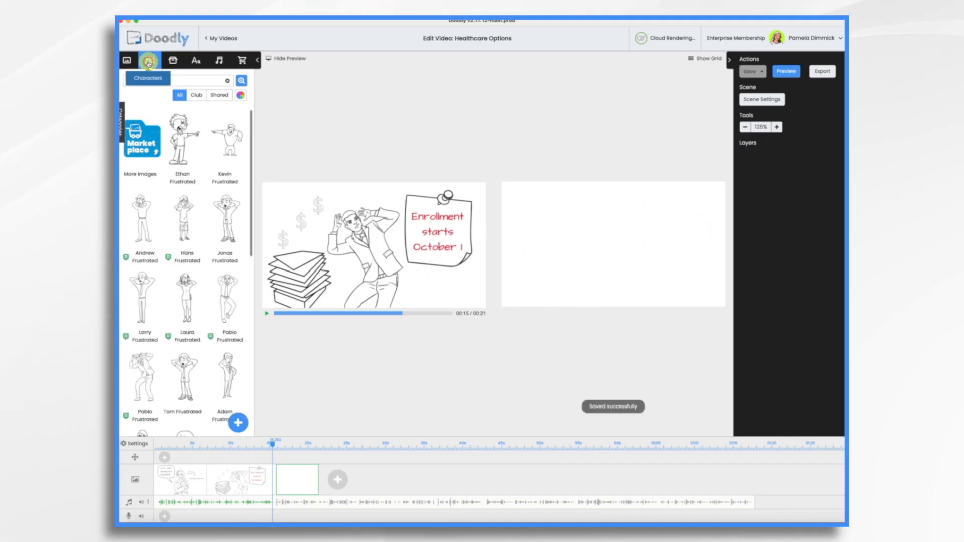
key("BackSpace")
key("BackSpace")
type("pablo")
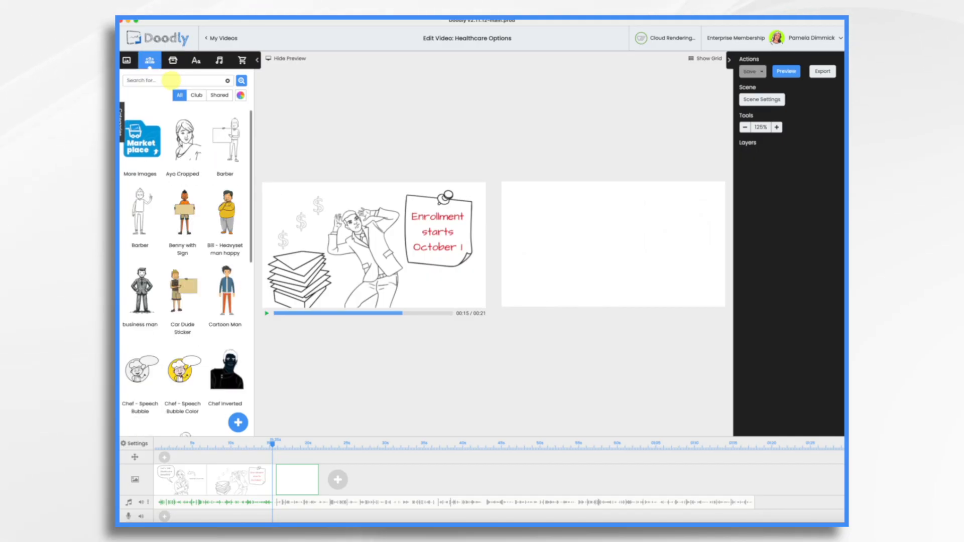
scroll(182, 251, "down", 5)
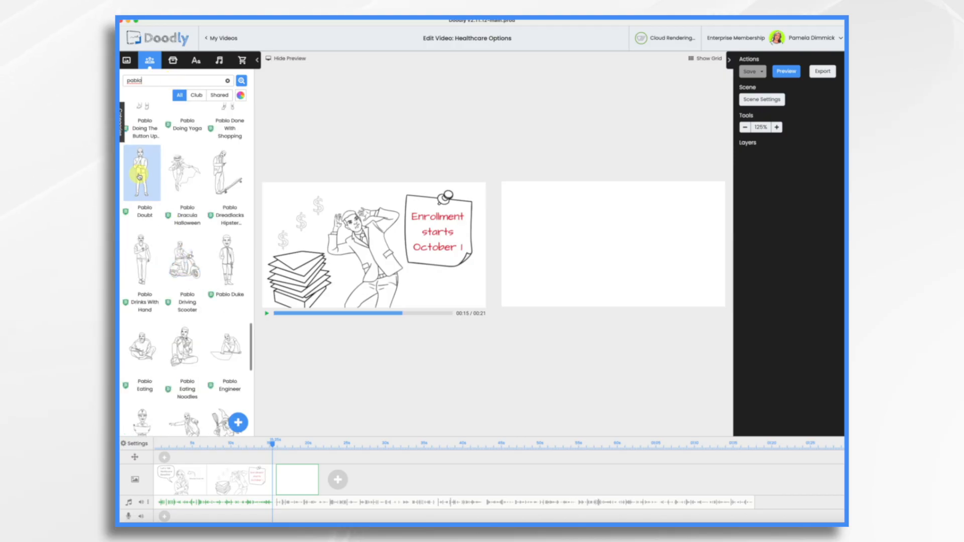
left_click_drag(141, 177, 590, 260)
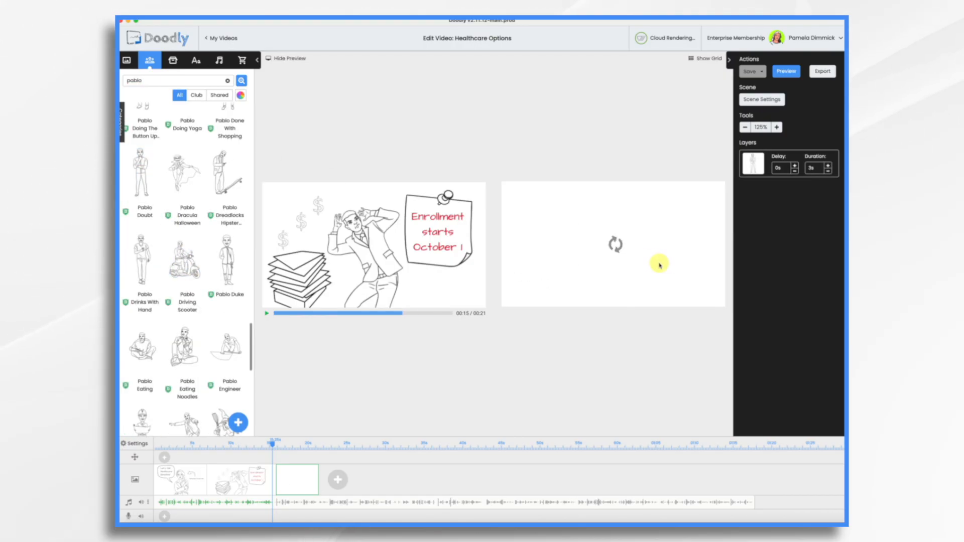
left_click_drag(489, 242, 486, 283)
- Find the Question Mark prop, place it enlarged beside the man's head, and give it a 0.5-second delay and 0-second duration
left_click(174, 67)
double_click(160, 82)
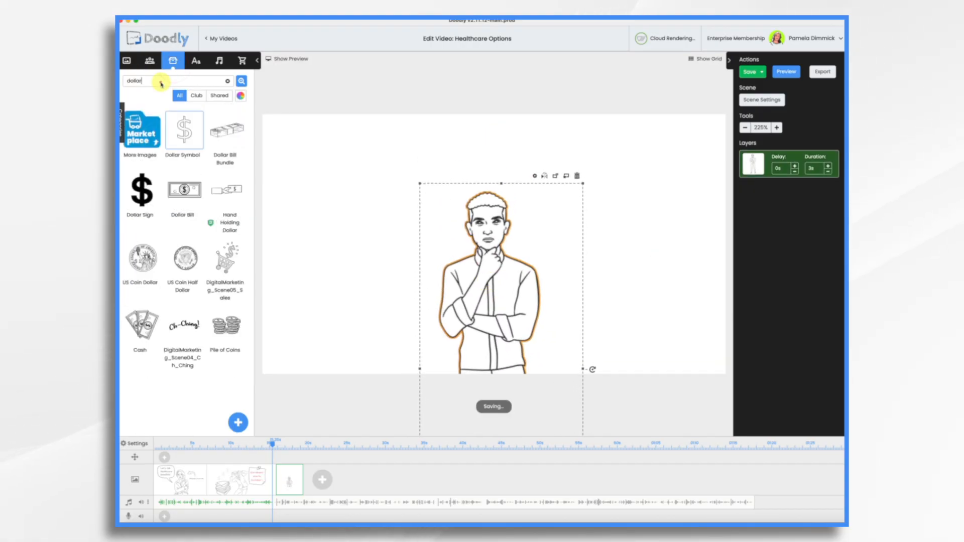
type("question")
left_click_drag(183, 135, 372, 157)
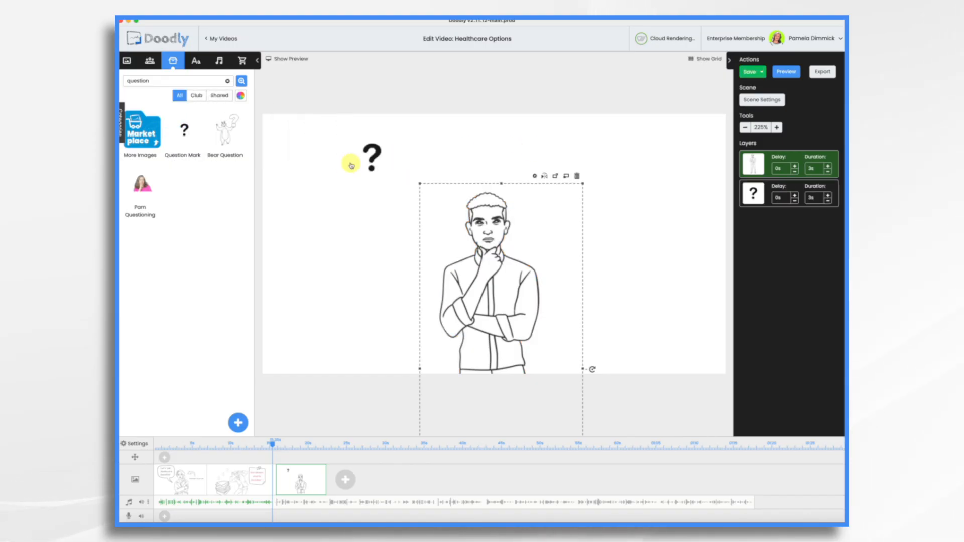
left_click(377, 162)
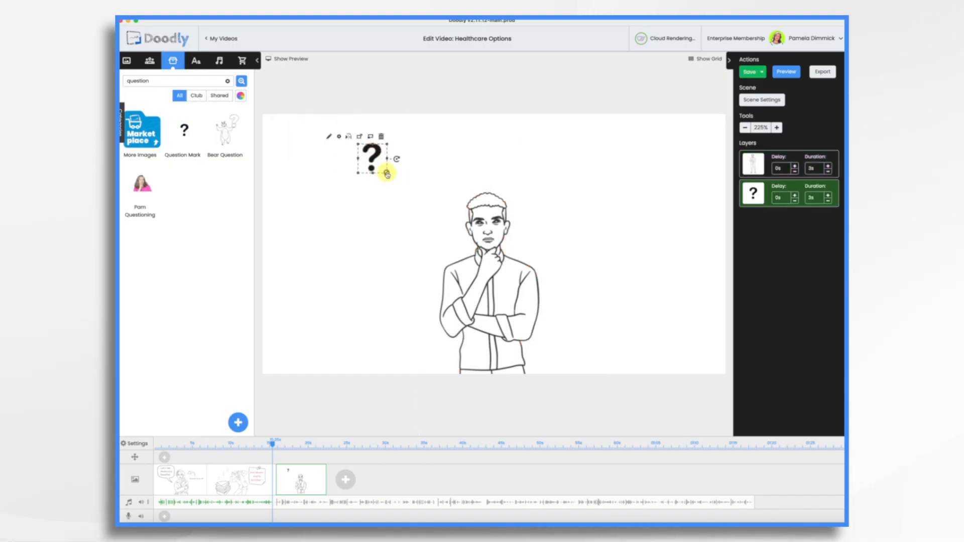
left_click_drag(387, 174, 504, 259)
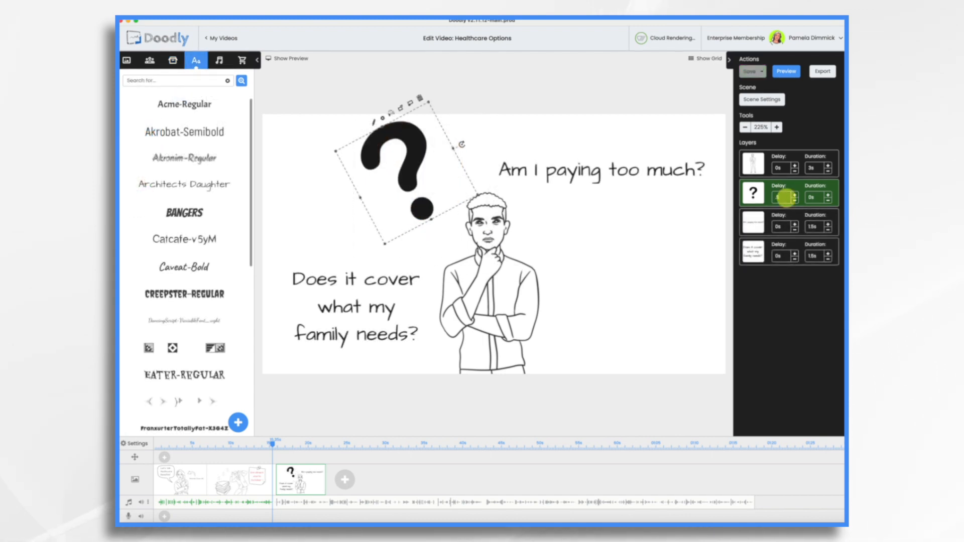
key("Return")
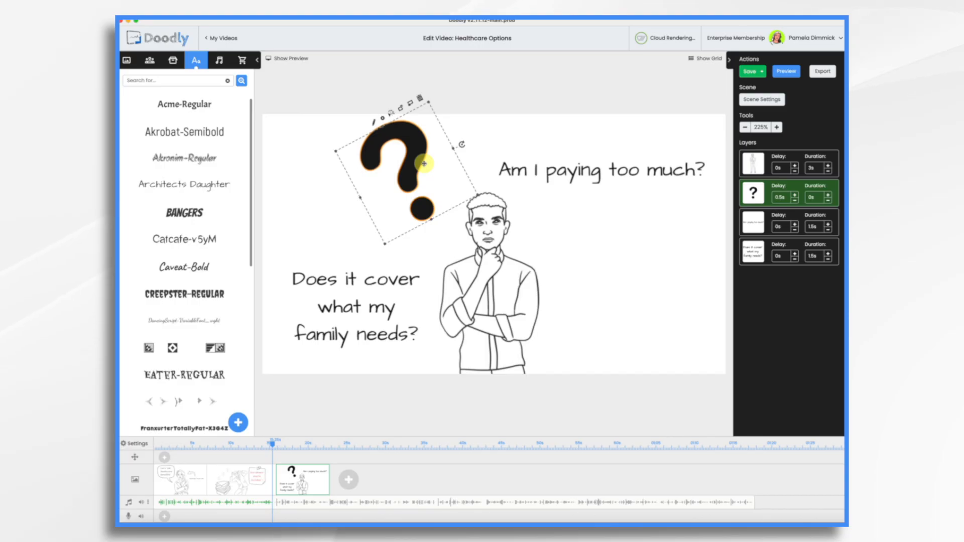
- Duplicate the question mark, move the copy below "Am I paying too much?", rotate it to a slighter tilt, and shrink it
key("ctrl+v")
left_click_drag(424, 163, 629, 251)
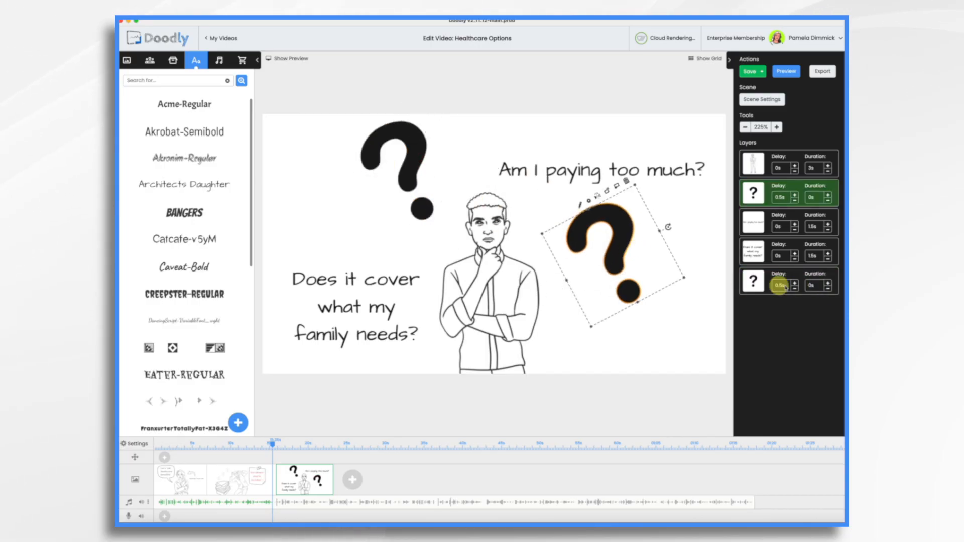
left_click_drag(668, 227, 671, 266)
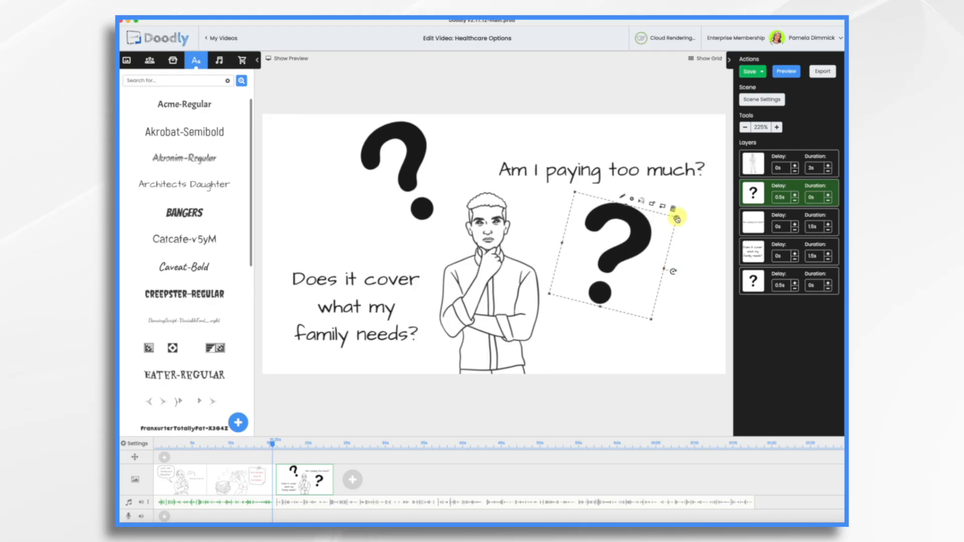
left_click_drag(677, 220, 641, 240)
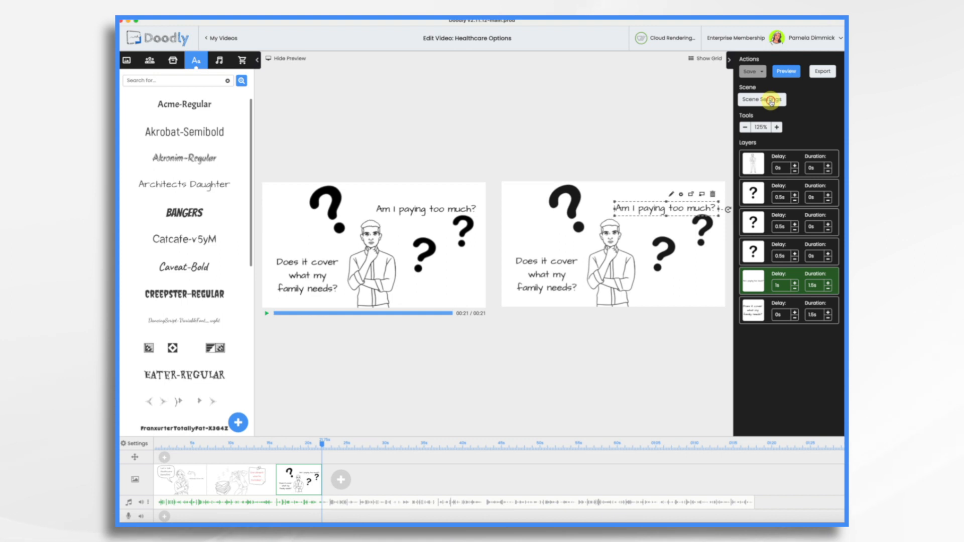
- Set the third scene's extra time to 5 seconds and add a pan and zoom effect over its final seconds
left_click(771, 100)
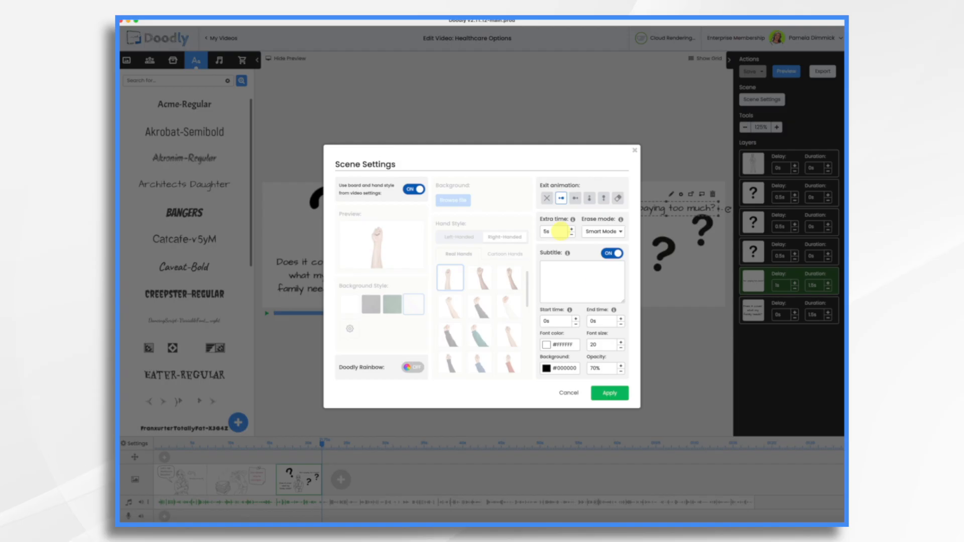
left_click(609, 393)
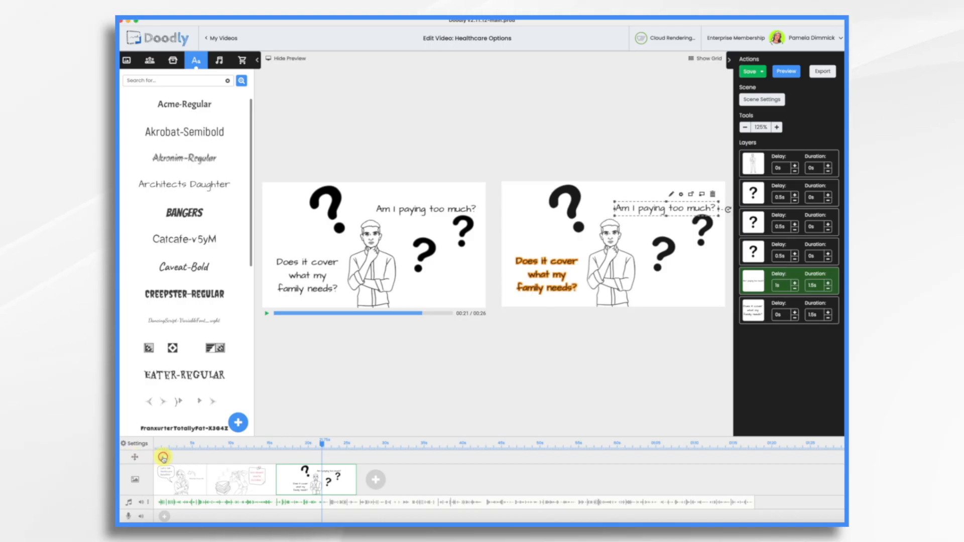
left_click_drag(163, 460, 312, 458)
left_click(309, 457)
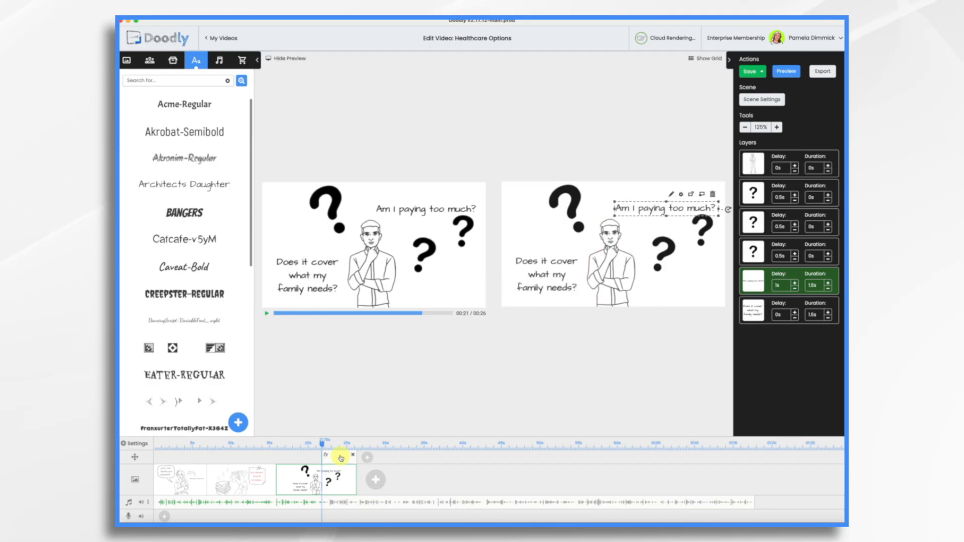
- Shrink the pan and zoom effect's end frame, centre it on the man's face, and apply the settings
left_click(340, 458)
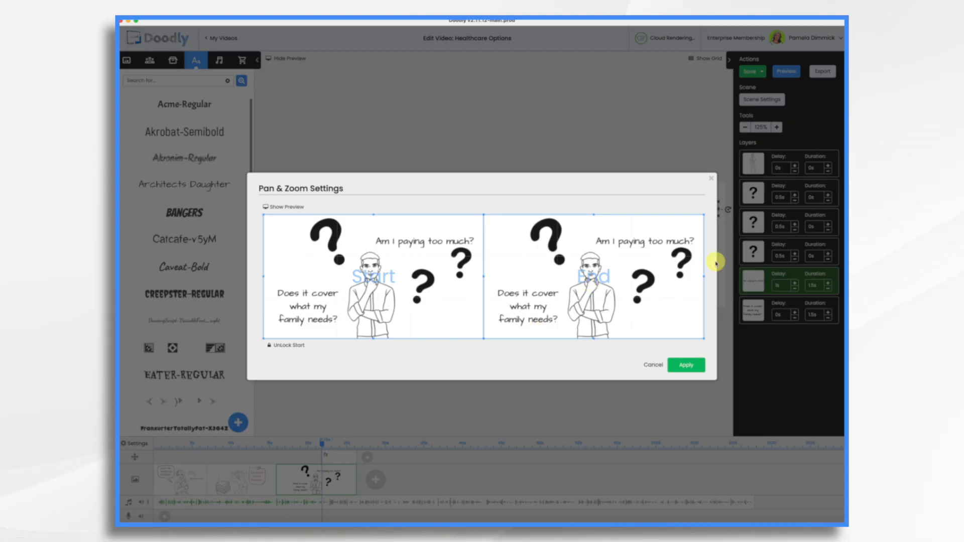
left_click_drag(702, 214, 633, 262)
left_click_drag(562, 296, 583, 283)
left_click_drag(653, 314, 588, 270)
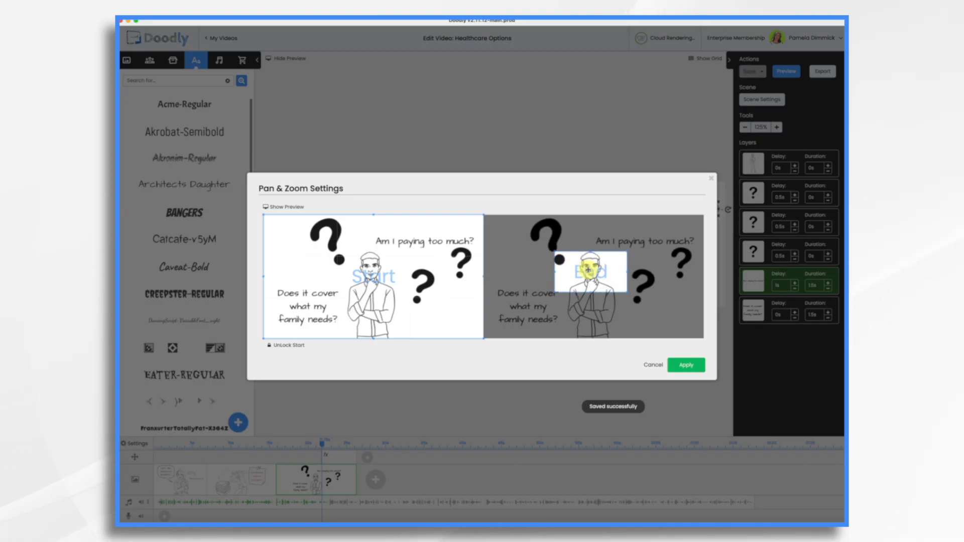
left_click(686, 365)
- Move the large question mark farther left, away from the zoomed area, and play the preview from about 17 seconds
left_click(569, 197)
left_click_drag(570, 197, 543, 197)
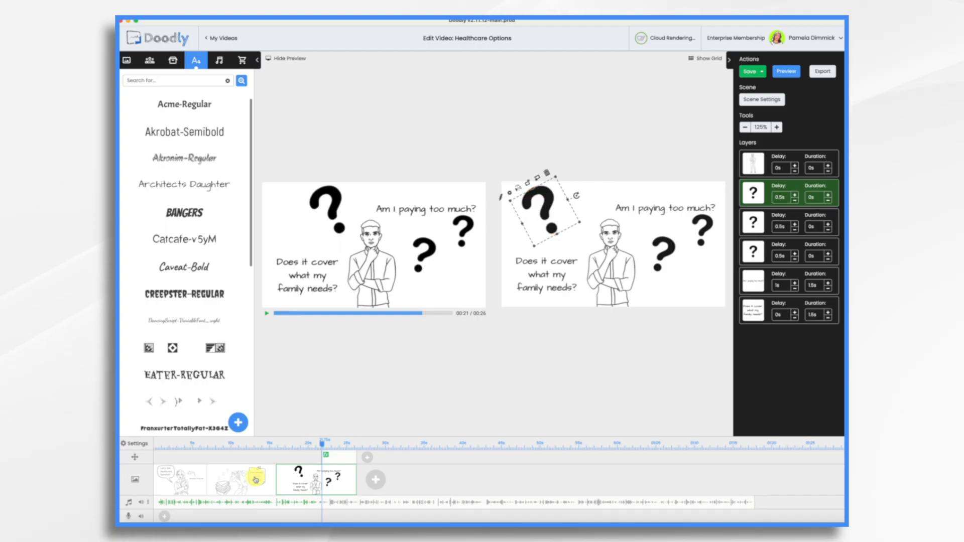
left_click_drag(322, 444, 289, 446)
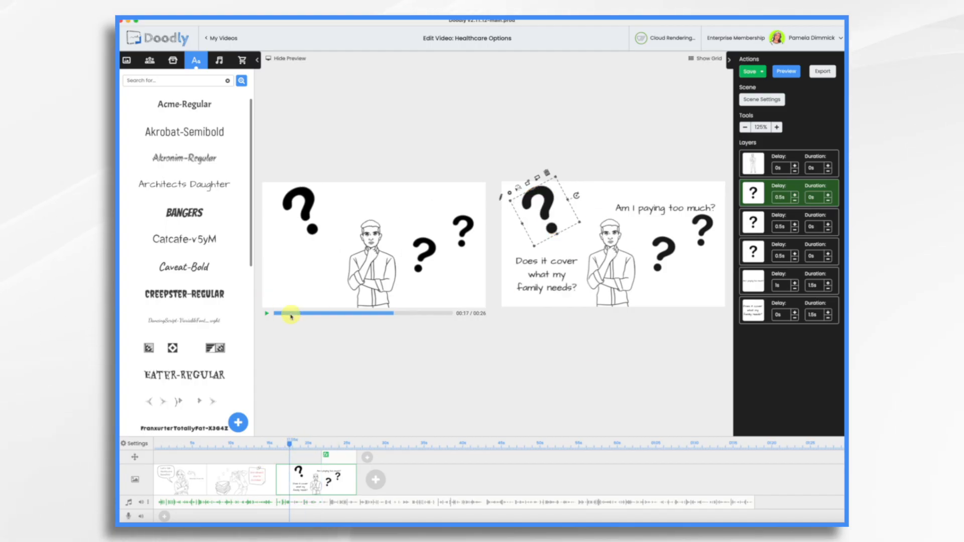
left_click(267, 313)
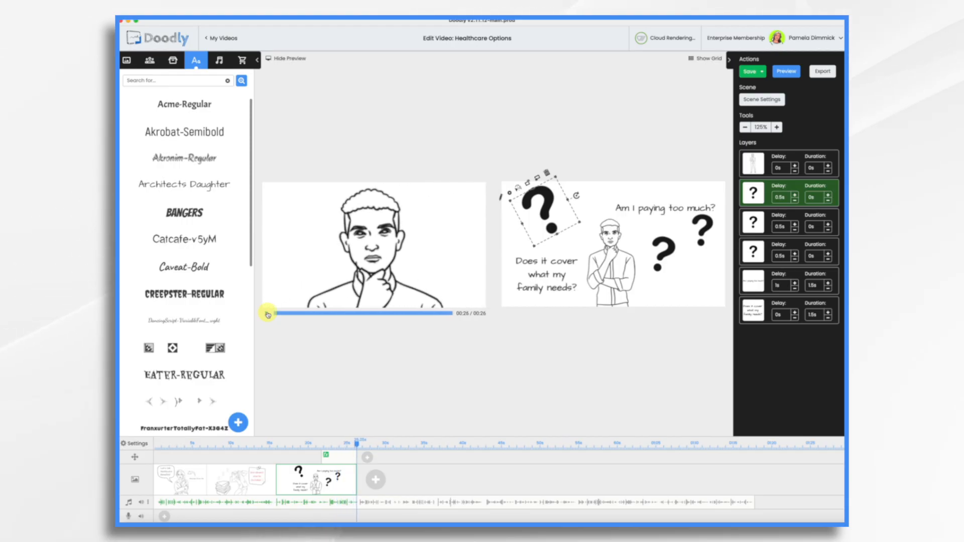
- Add a fourth scene and place an Akrobat-Semibold text element on its upper part for the "Plan A" heading
left_click(375, 480)
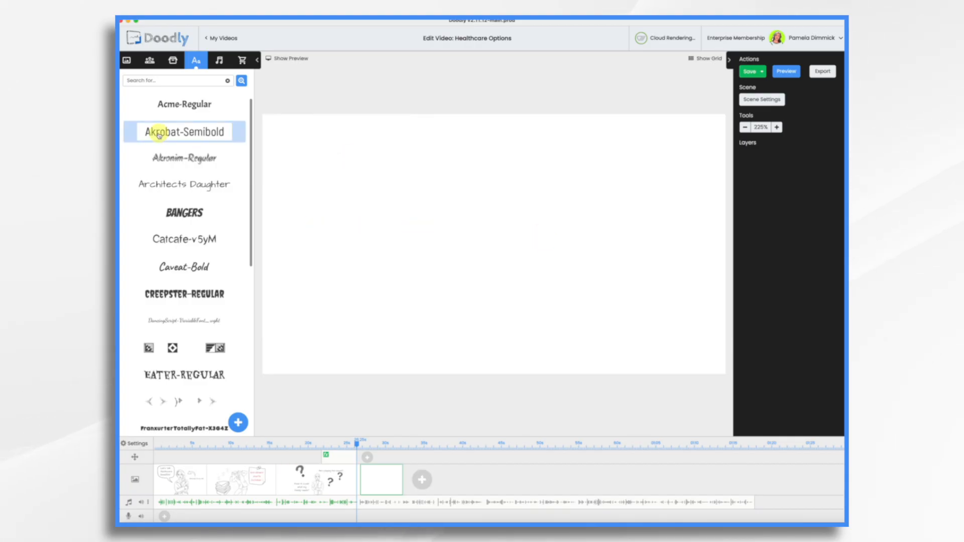
left_click_drag(192, 132, 193, 132)
left_click_drag(193, 132, 396, 159)
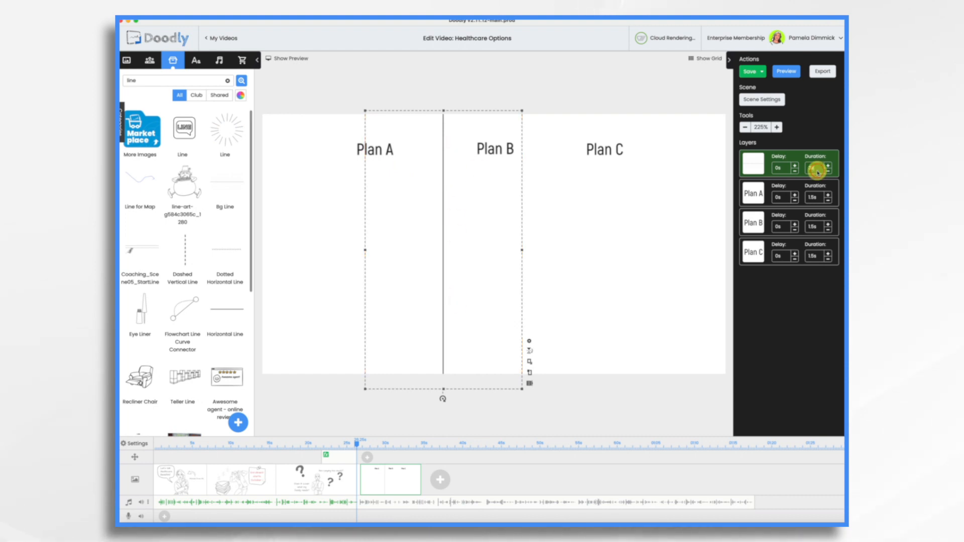
- Set the vertical divider line's drawing duration to 0 seconds and reduce its opacity in the asset settings
type("0")
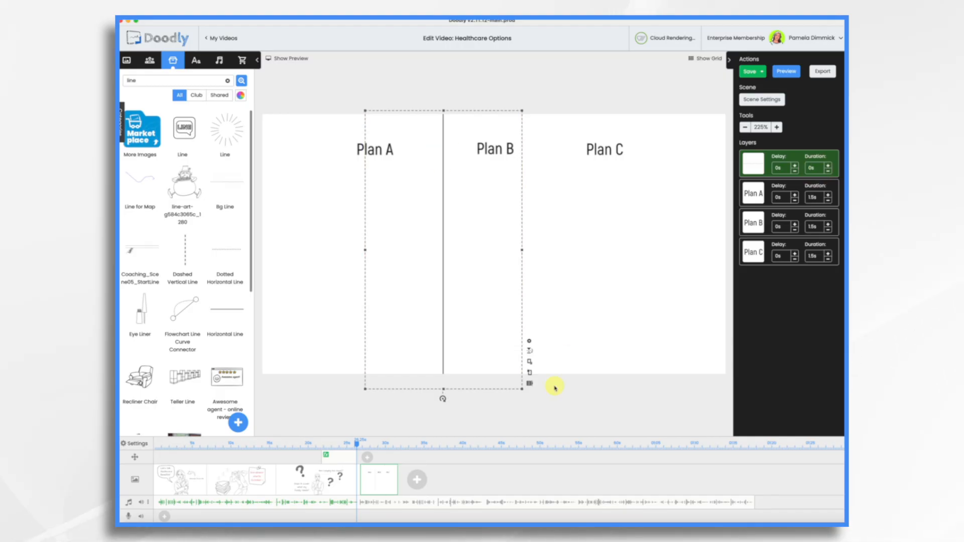
left_click(530, 342)
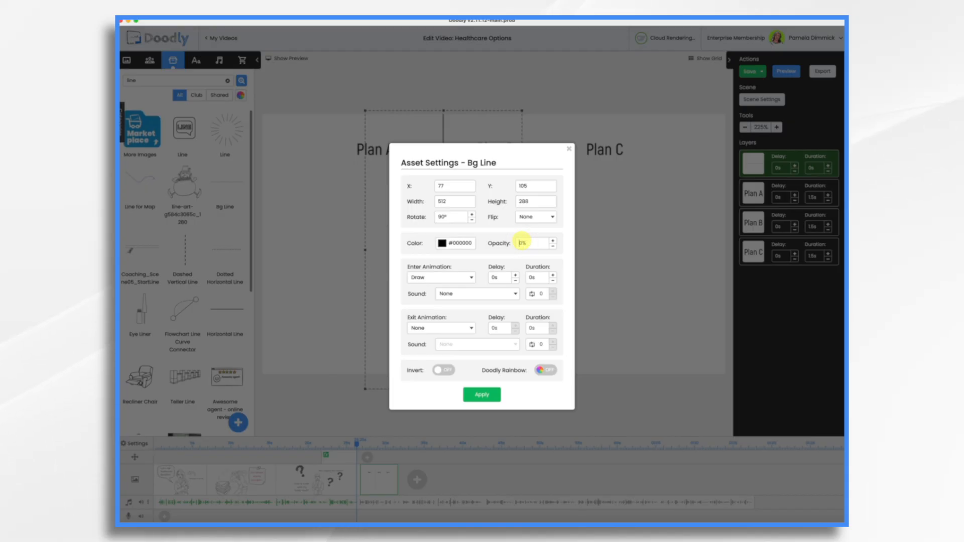
left_click(494, 396)
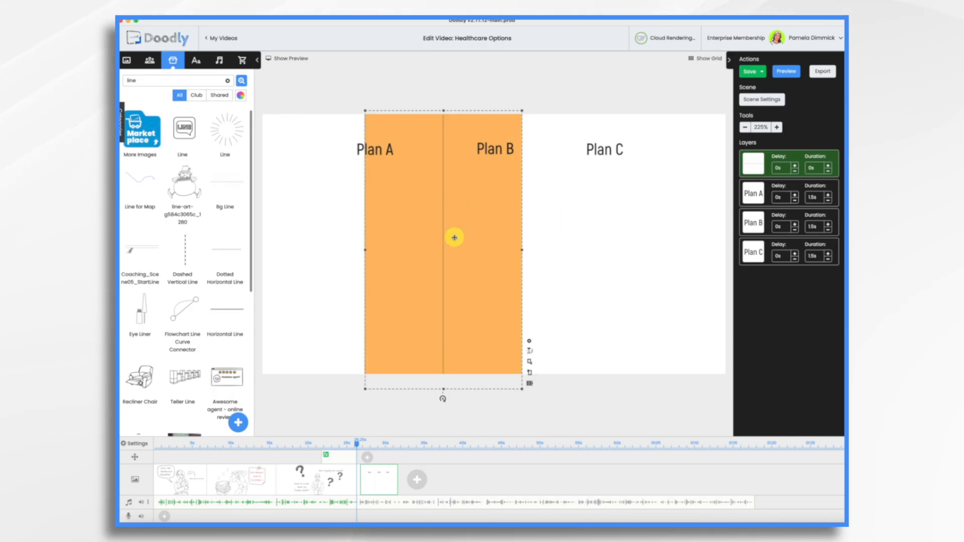
- Paste a copy of the vertical divider line and place it between the Plan B and Plan C headings
key("ctrl+v")
left_click_drag(455, 238, 577, 242)
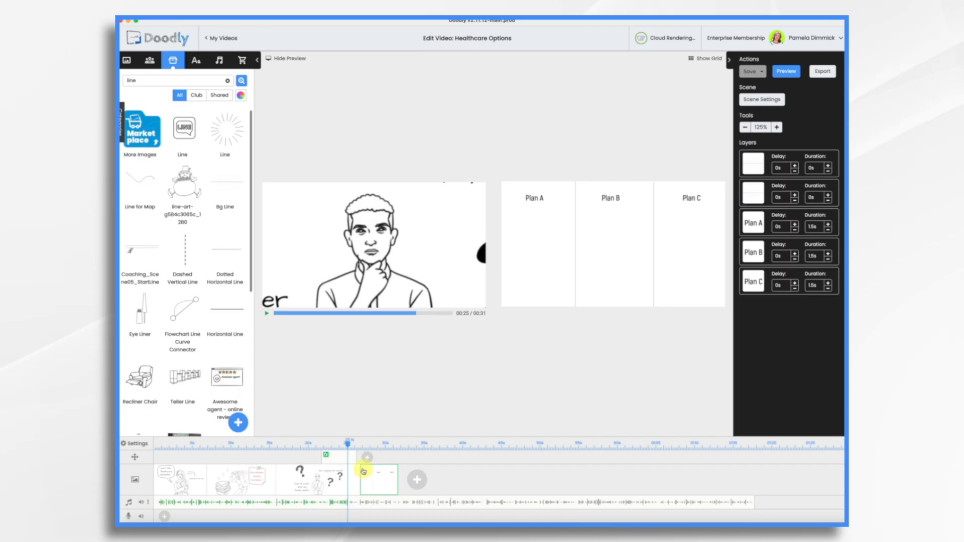
- Unlock the start frame of the fourth scene's pan and zoom, enlarge the start and end frames to the full scene, and apply
mouse_move(355, 449)
left_mouse_down()
mouse_move(351, 442)
mouse_move(392, 445)
mouse_move(379, 442)
mouse_move(385, 434)
left_mouse_up()
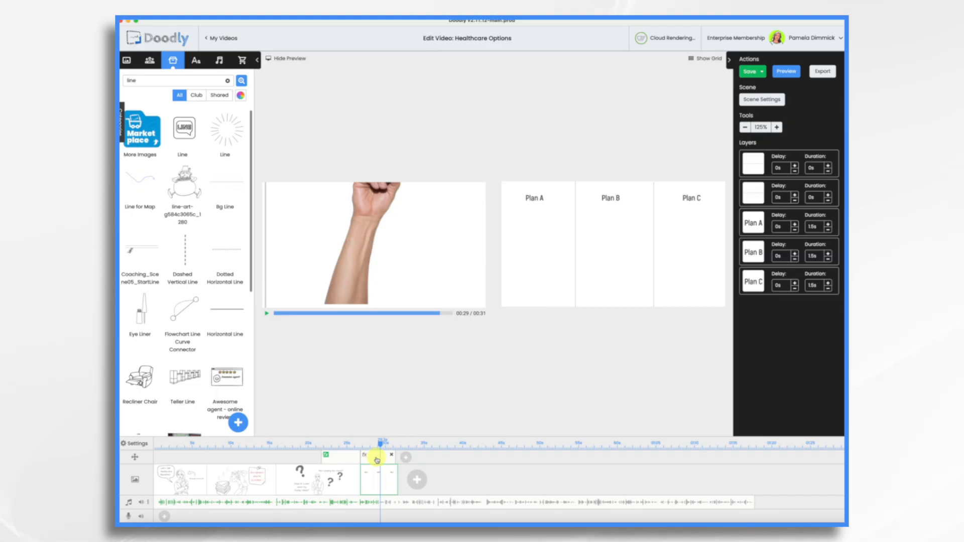
left_click(376, 457)
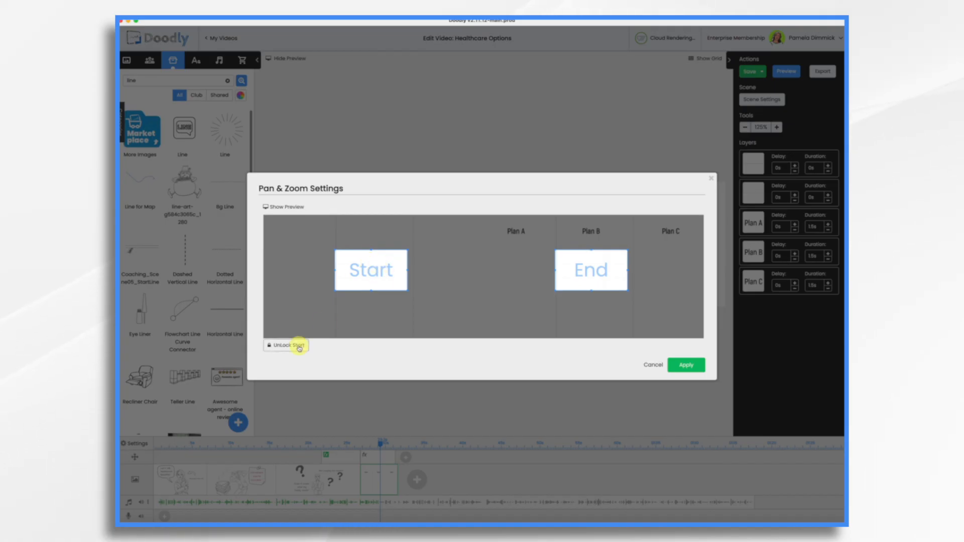
left_click_drag(372, 268, 266, 213)
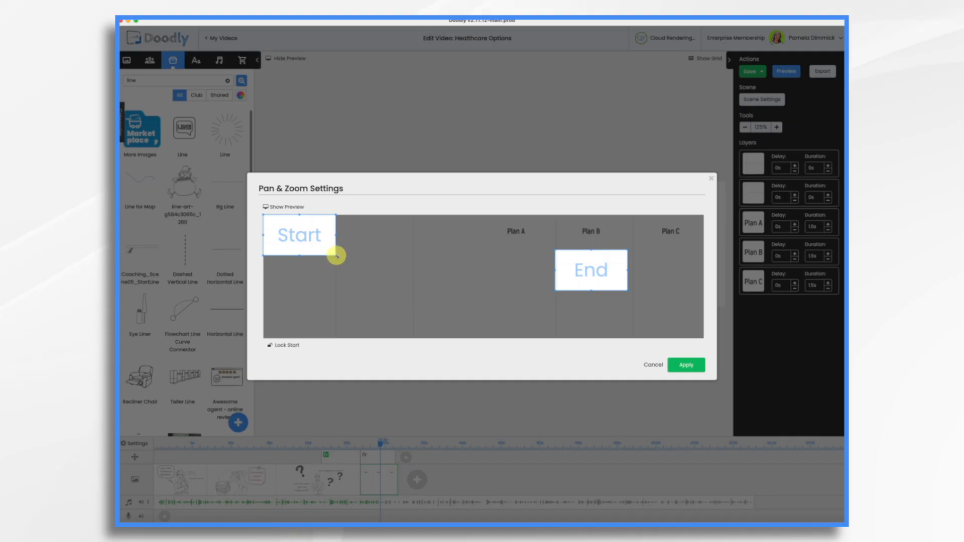
left_click_drag(335, 255, 527, 345)
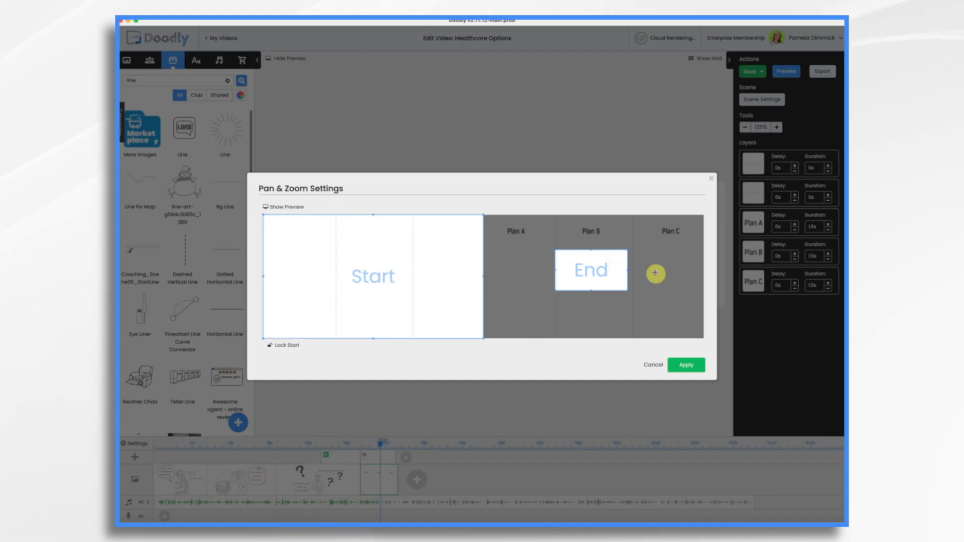
left_click_drag(595, 270, 739, 346)
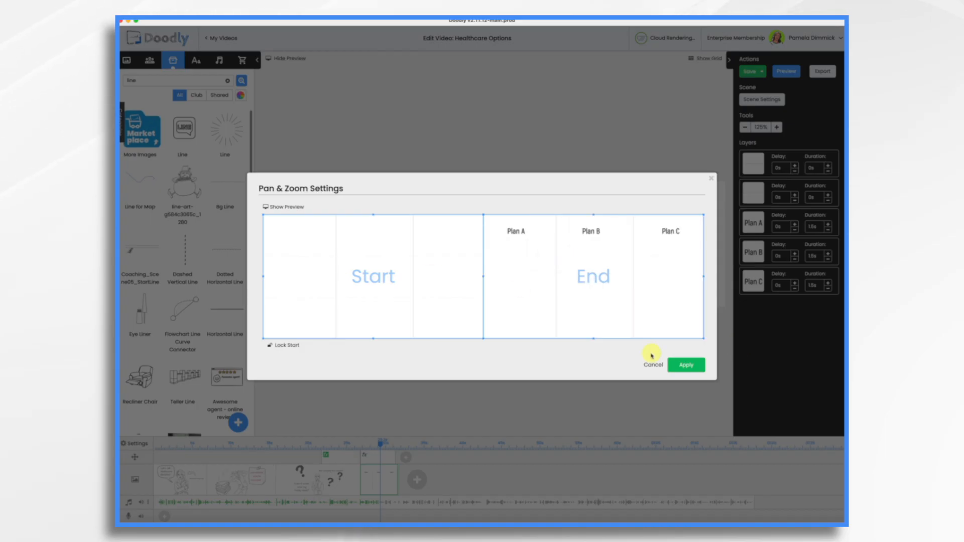
left_click(696, 364)
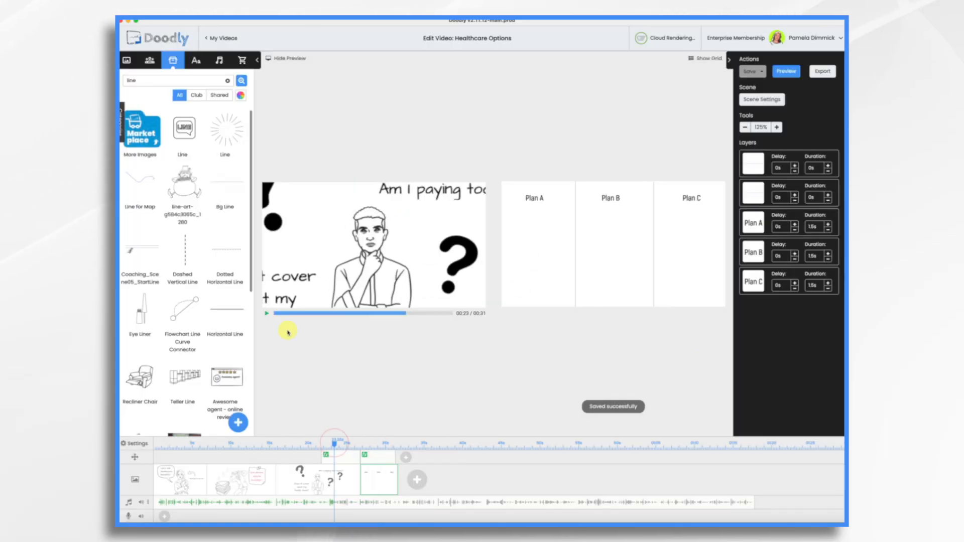
- Play the preview from about 23 seconds and check the transition into the plan scene at about 26 seconds
left_click(266, 314)
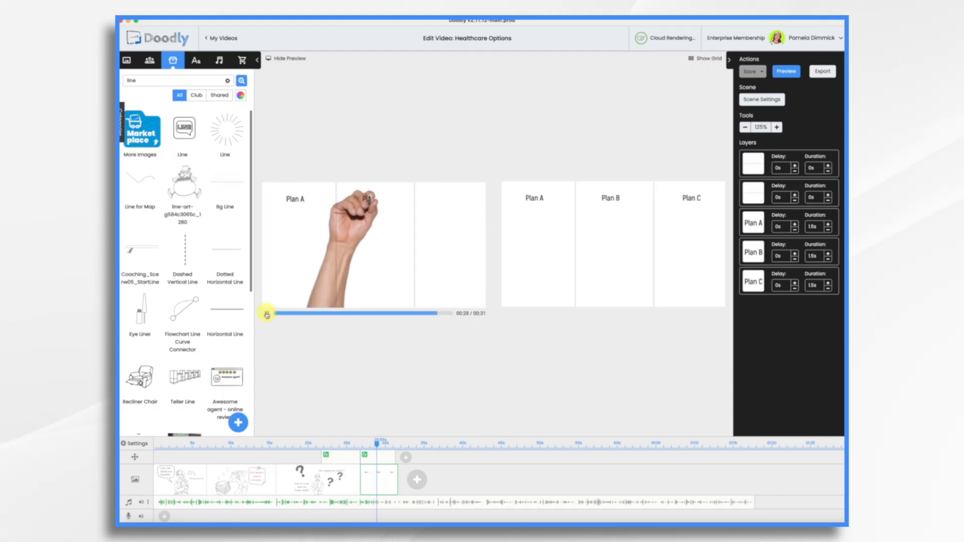
left_click(360, 431)
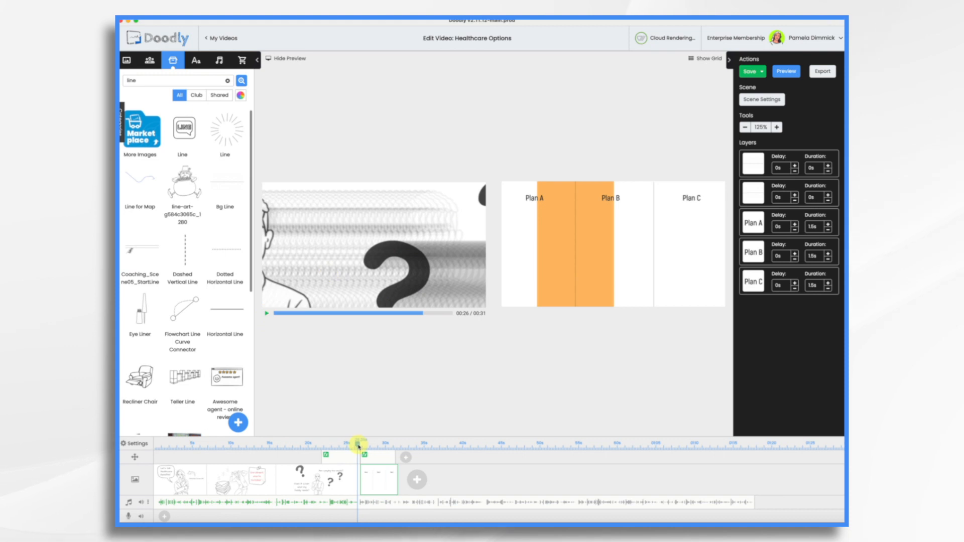
left_click_drag(358, 445, 356, 494)
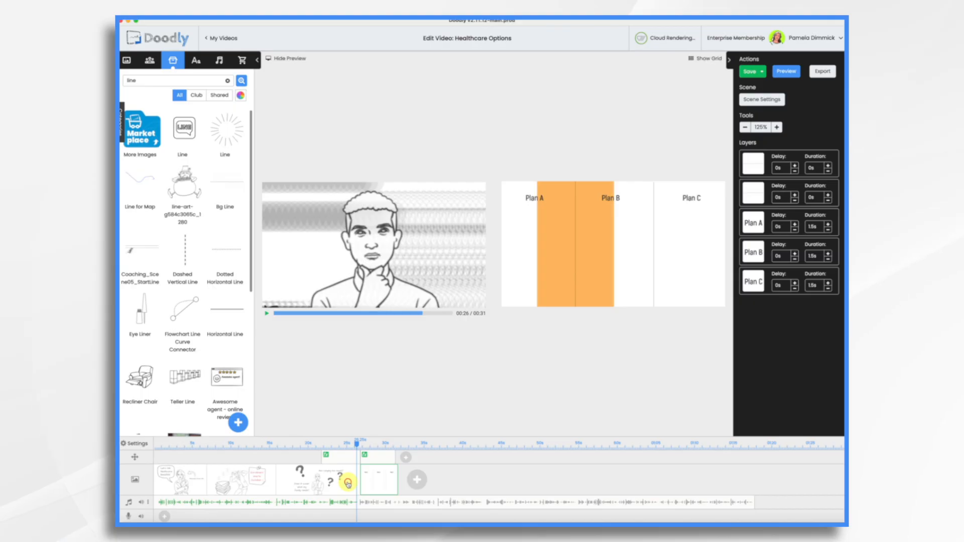
- Set the third scene's extra time to 5 seconds, apply the scene settings, and play the preview from about 26 seconds
left_click(348, 484)
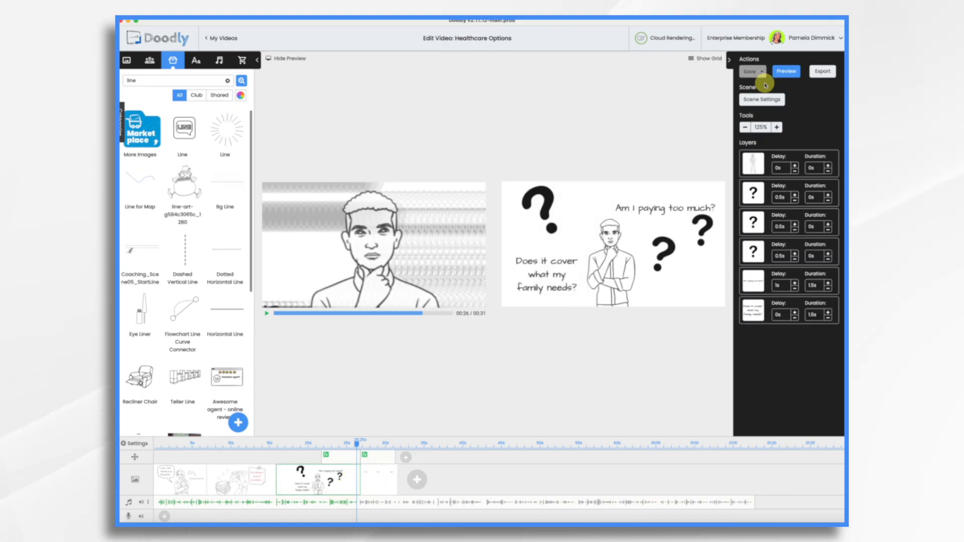
left_click(753, 101)
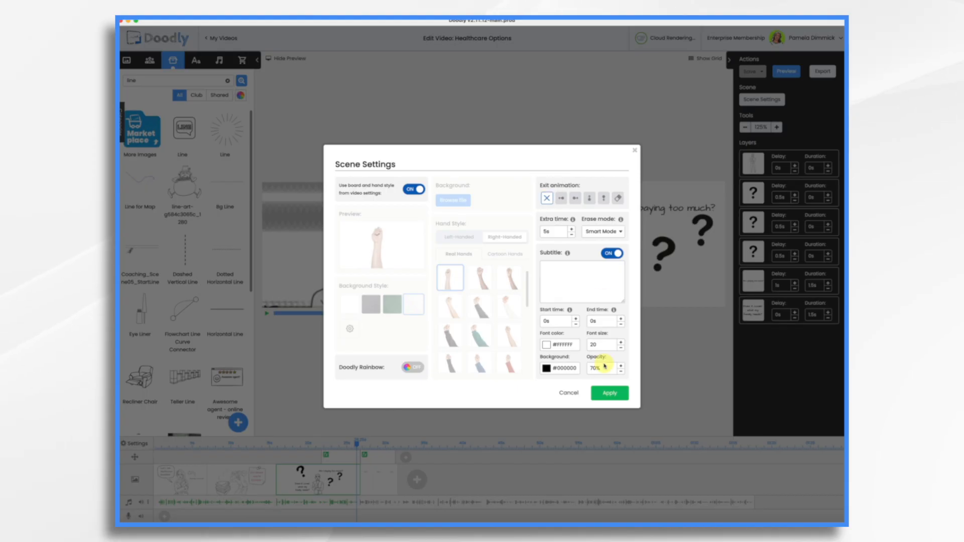
left_click(610, 398)
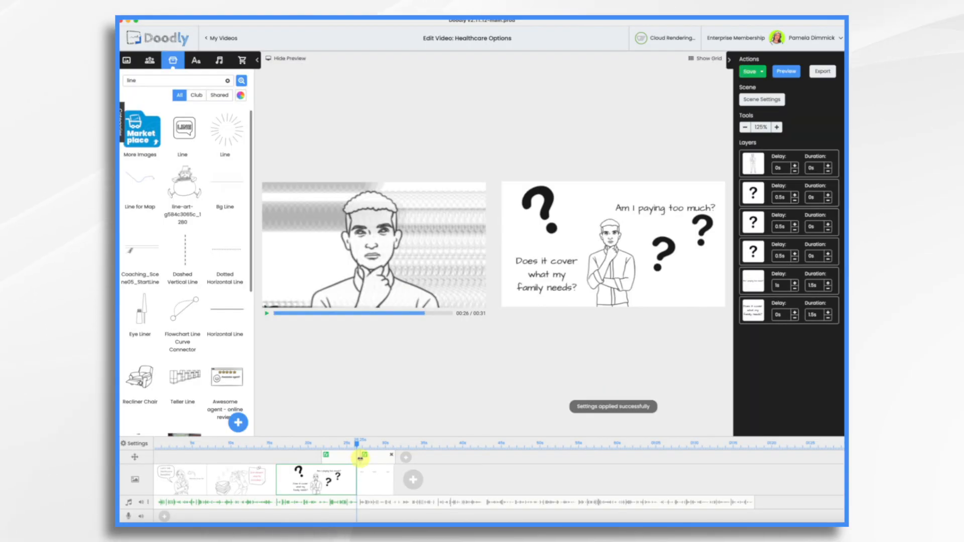
left_click(267, 313)
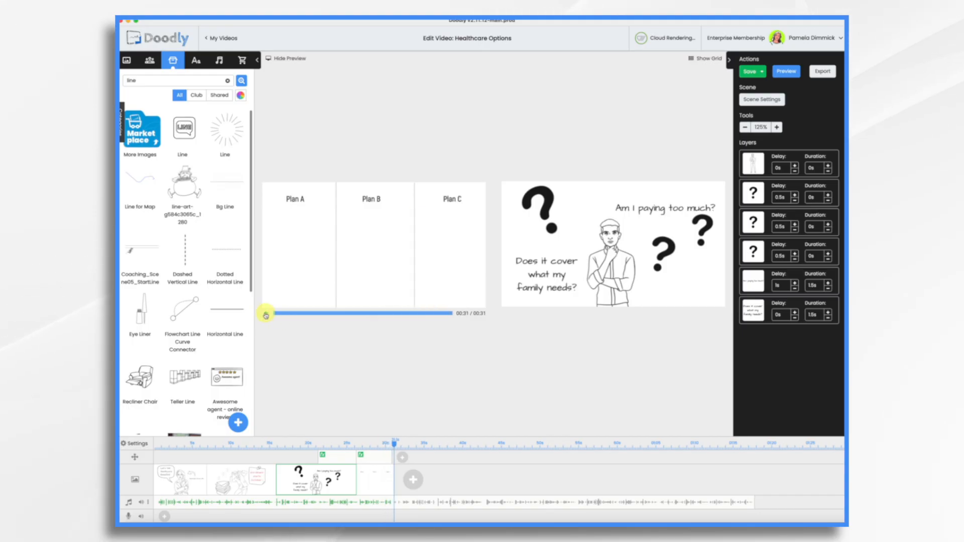
- Add the WHITE BOX image to the plan comparison scene and position it just below the plan details, covering the dividers' lower ends
left_click(377, 485)
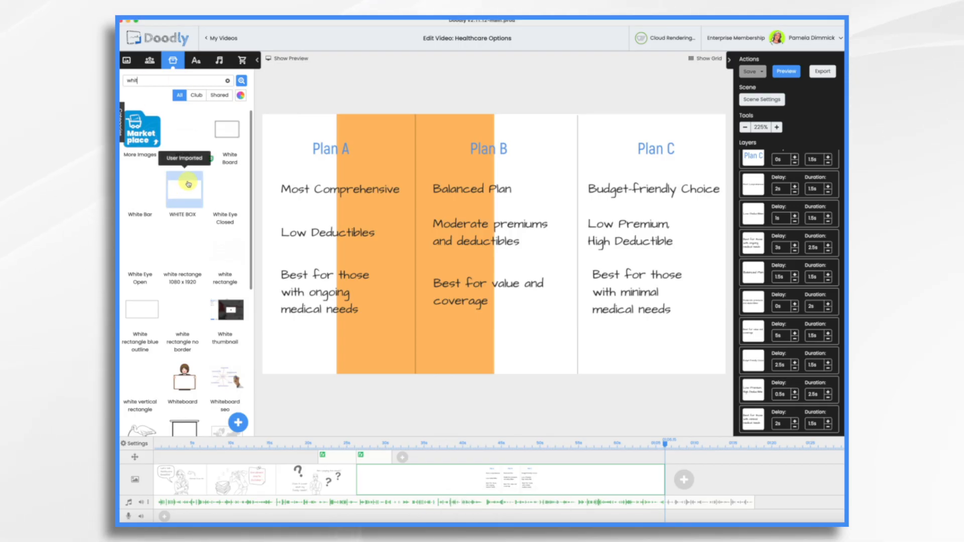
left_click_drag(186, 194, 475, 382)
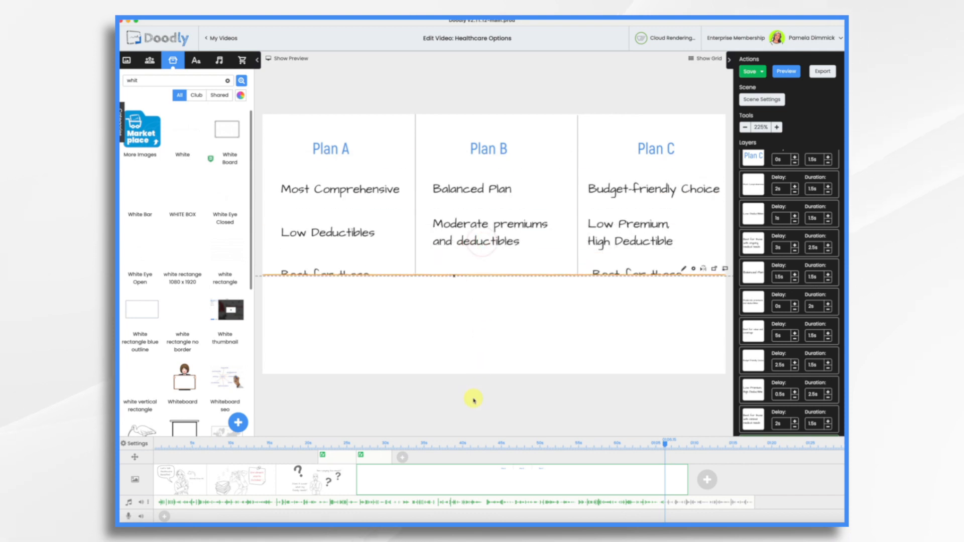
left_click_drag(480, 325, 480, 369)
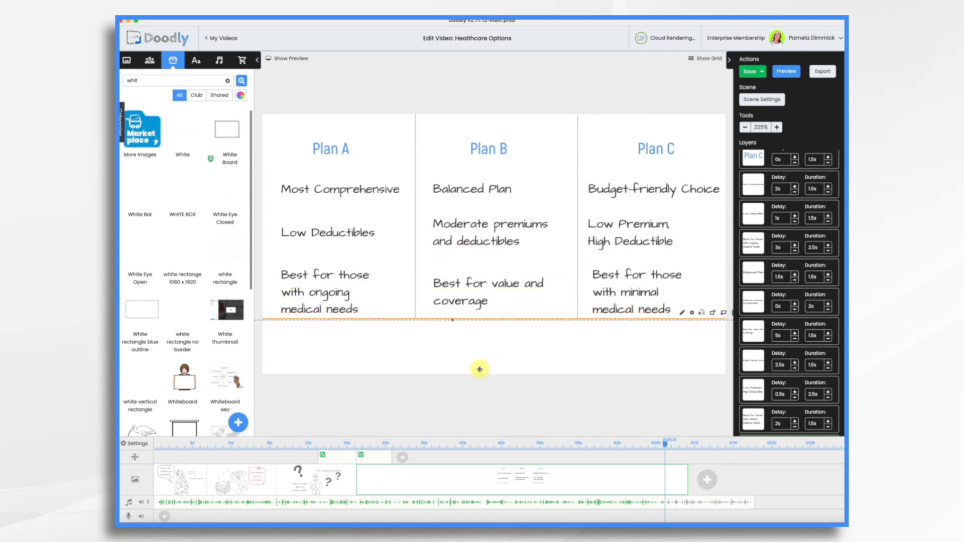
- Change the white box's reveal mode to Fade, then save the asset and return to the scene
left_click(682, 314)
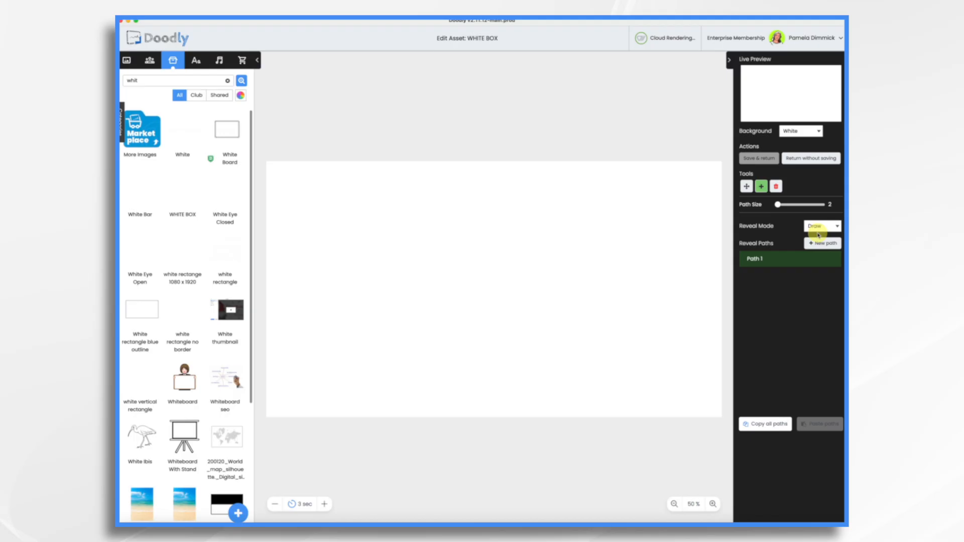
left_click(811, 228)
left_click(767, 160)
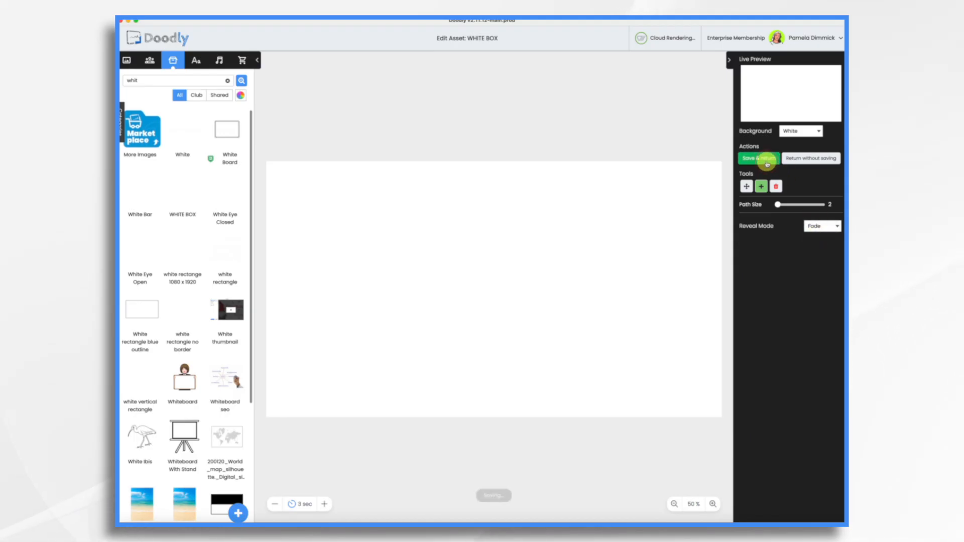
left_click(397, 350)
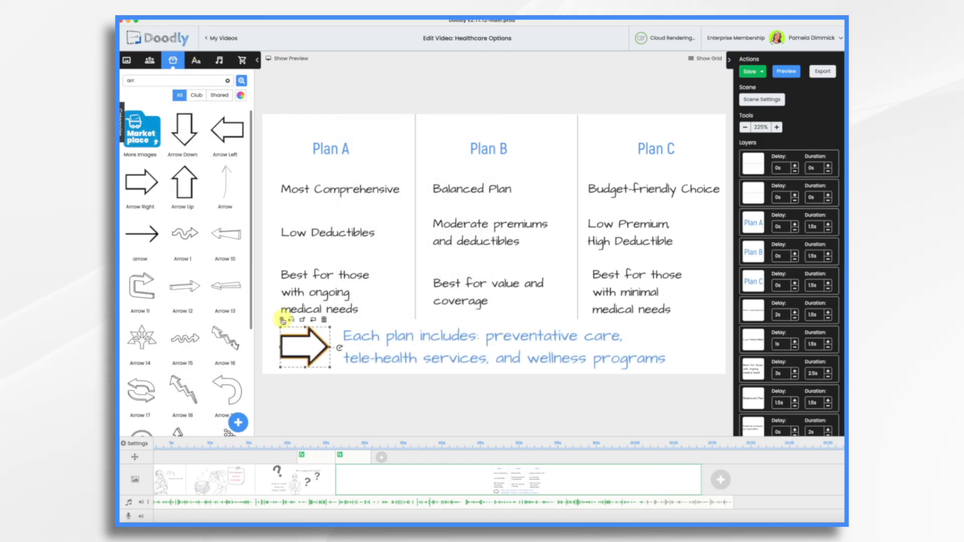
- Recolour the arrow before the "Each plan includes" text blue in its asset settings and apply the change
left_click(283, 319)
left_click(442, 243)
left_click(442, 358)
left_click(481, 393)
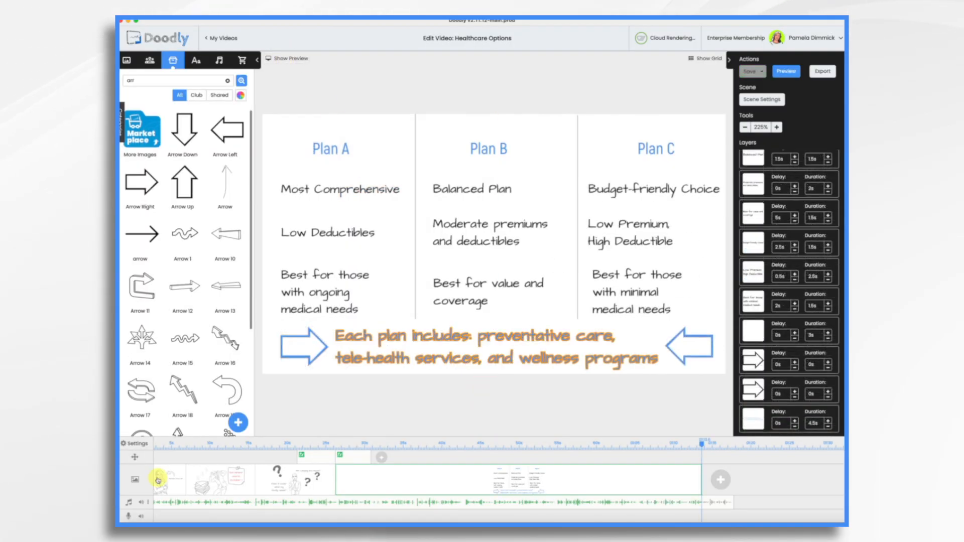
- Copy the woman, speech bubble and bubble text from the first scene, paste them into the plan comparison scene, and save
left_click(165, 486)
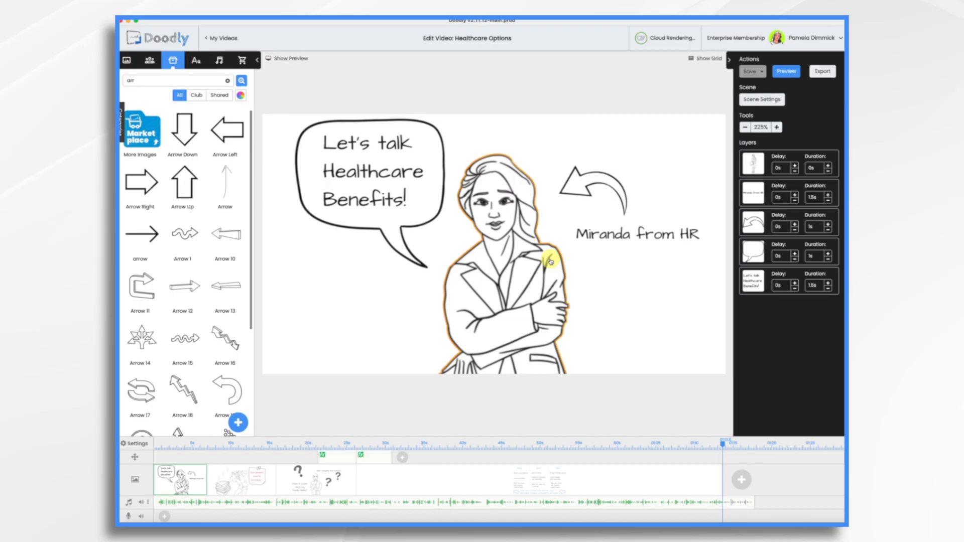
left_click(486, 313)
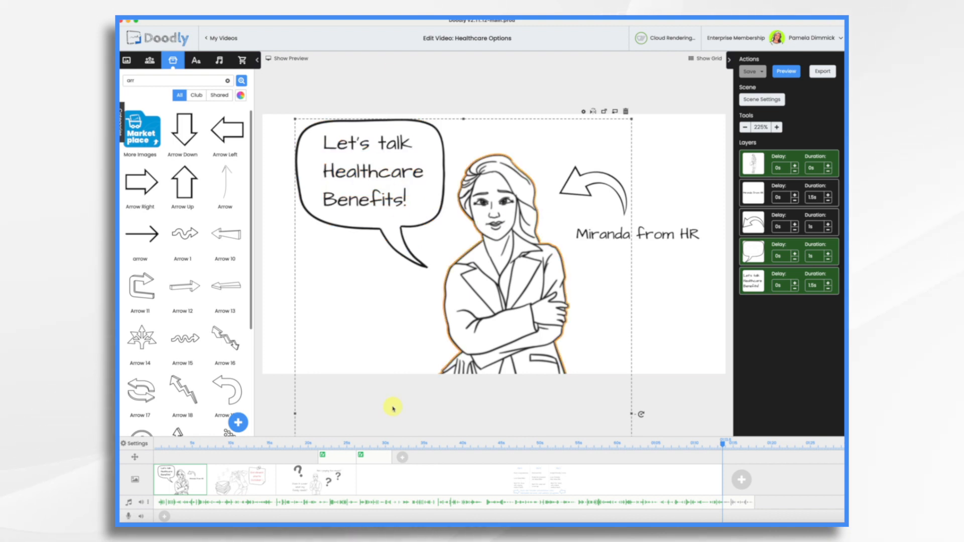
left_click(651, 485)
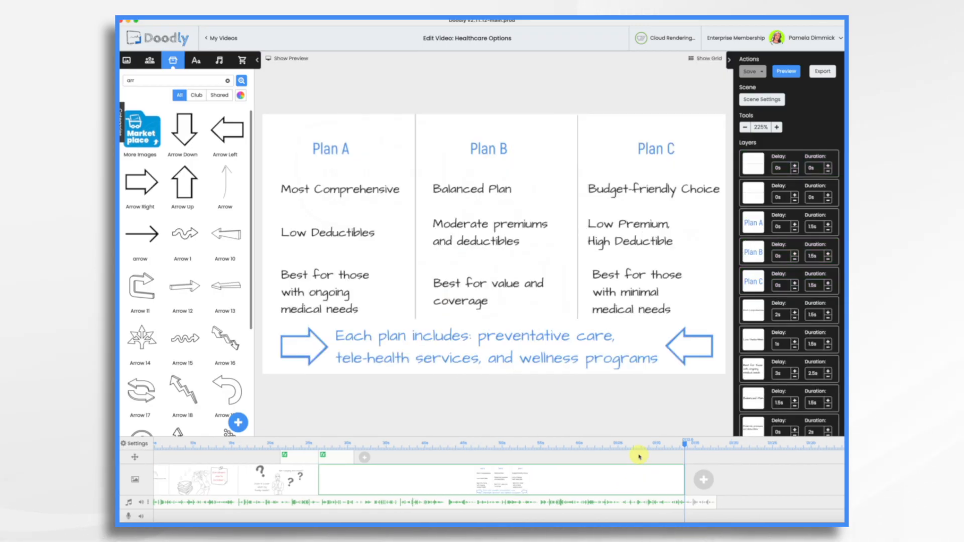
key("super+v")
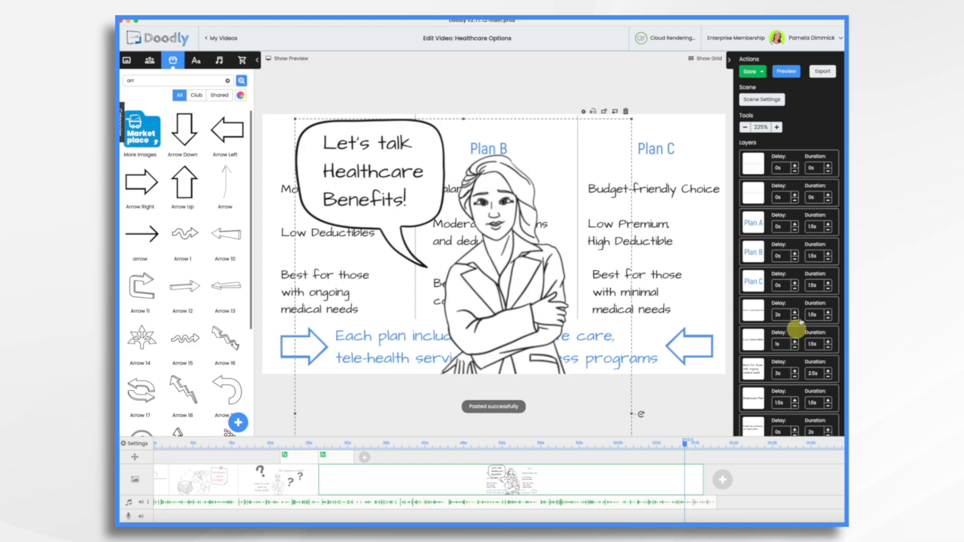
key("super+s")
- Replace the pasted speech bubble's text with "More details on AcmeHRPortal.com"
left_click(379, 171)
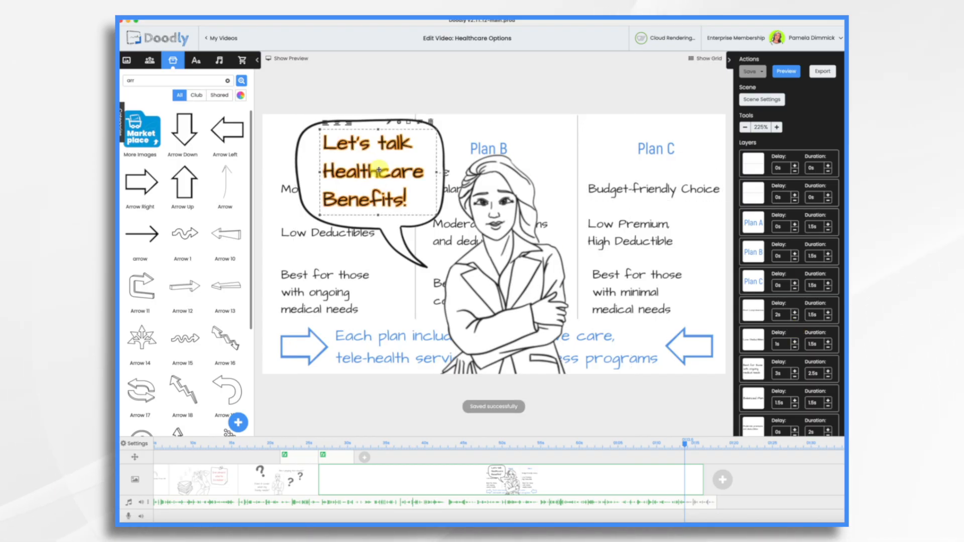
double_click(410, 187)
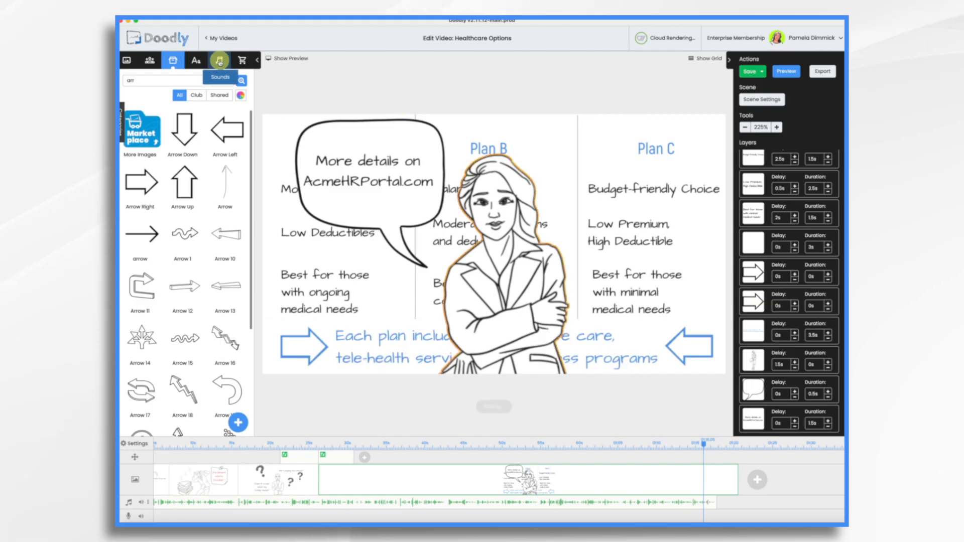
- Find the "Feelin Fine" track in the music library and add it to the second audio track from the video's start
left_click(219, 60)
left_click(123, 119)
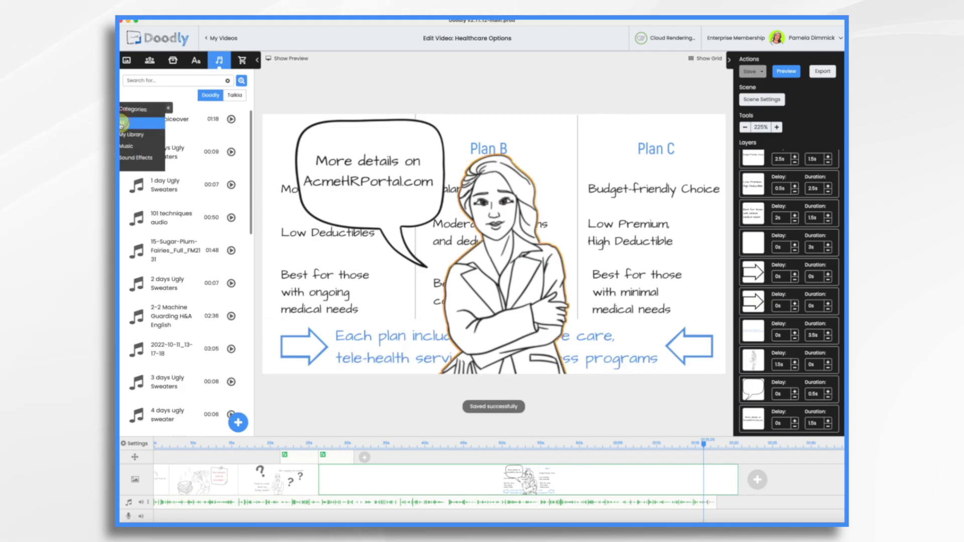
left_click(127, 150)
scroll(194, 318, "down", 15)
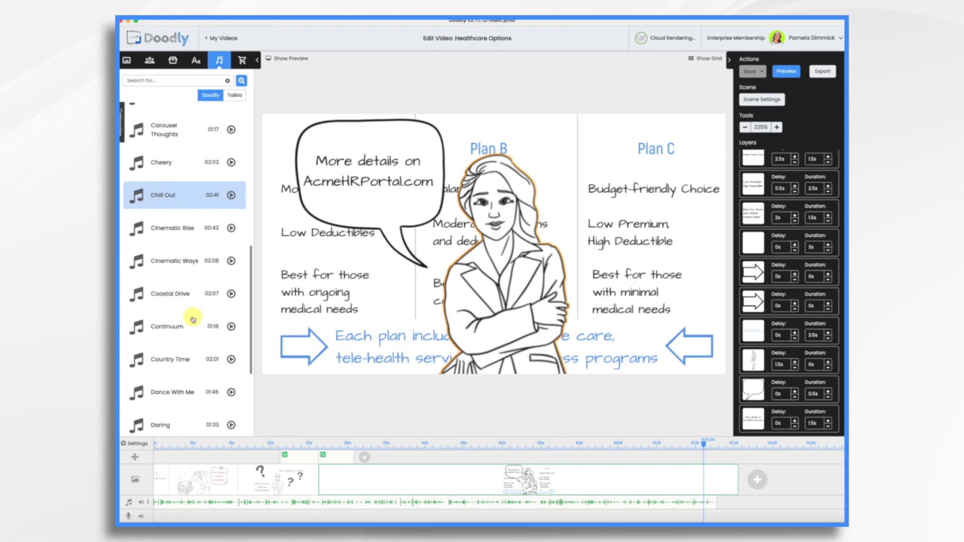
scroll(193, 319, "down", 5)
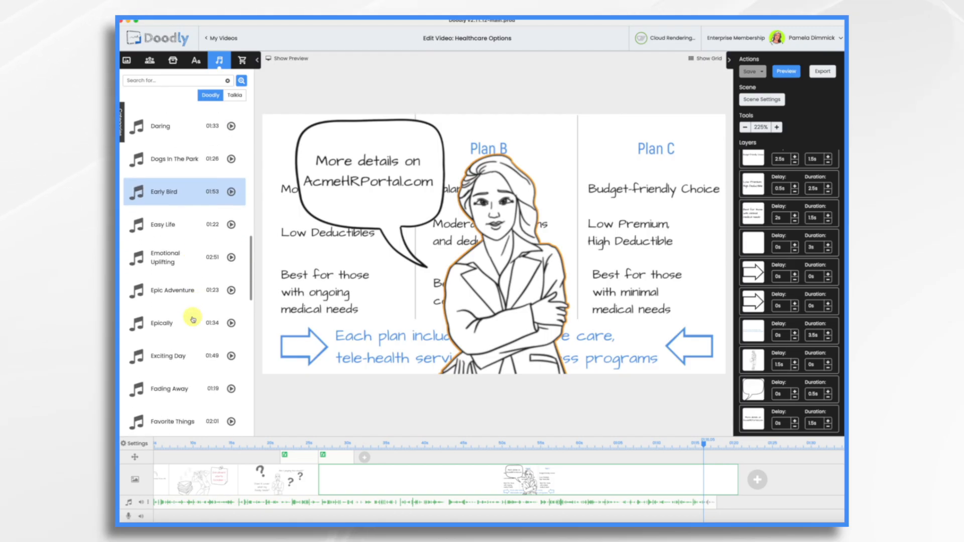
left_click_drag(176, 324, 220, 516)
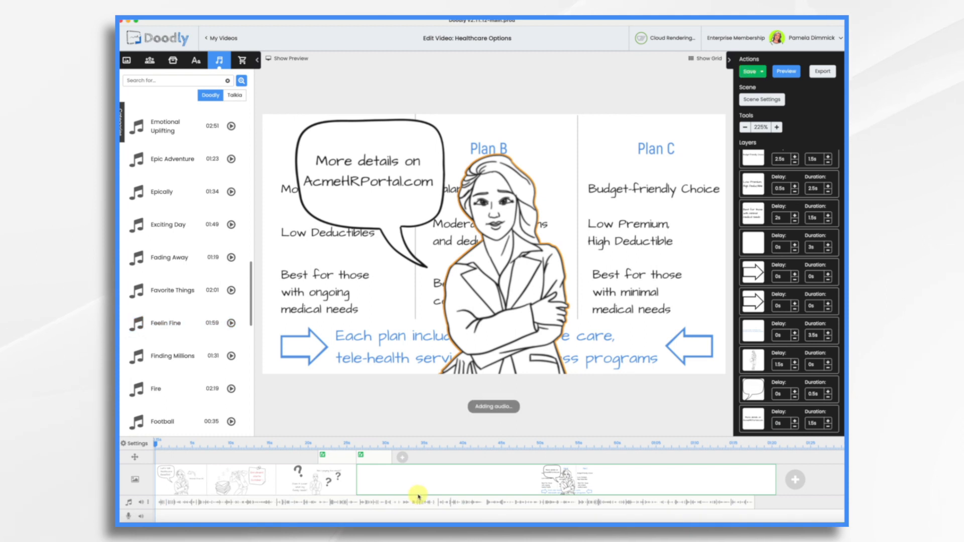
- Trim the "Feelin Fine" music to the end of the last scene and apply a fade-out to it
scroll(524, 514, "right", 5)
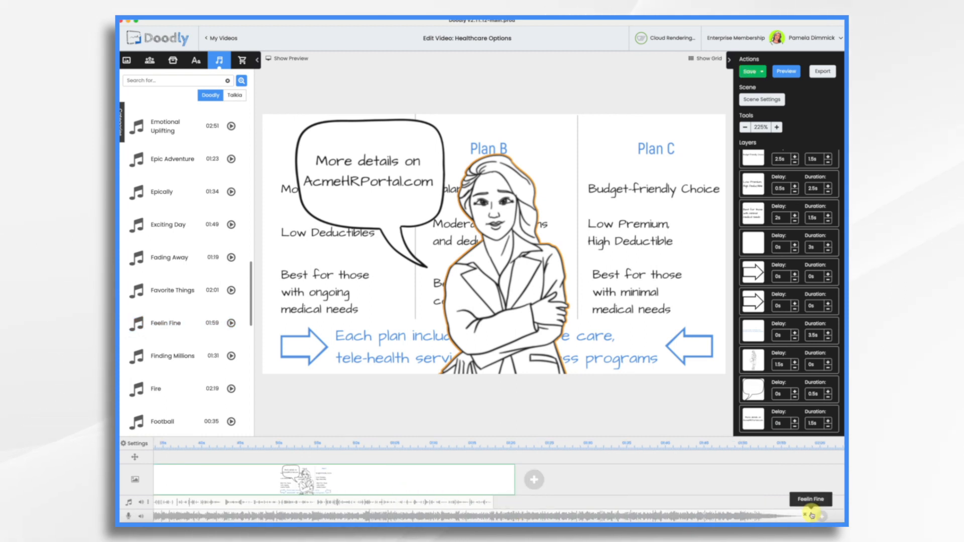
left_click_drag(811, 514, 512, 515)
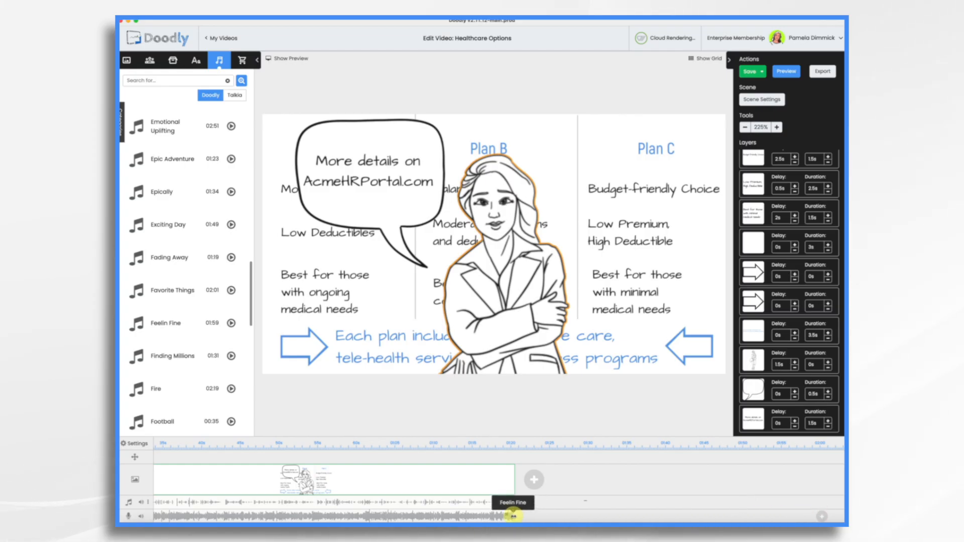
scroll(522, 512, "left", 4)
right_click(723, 511)
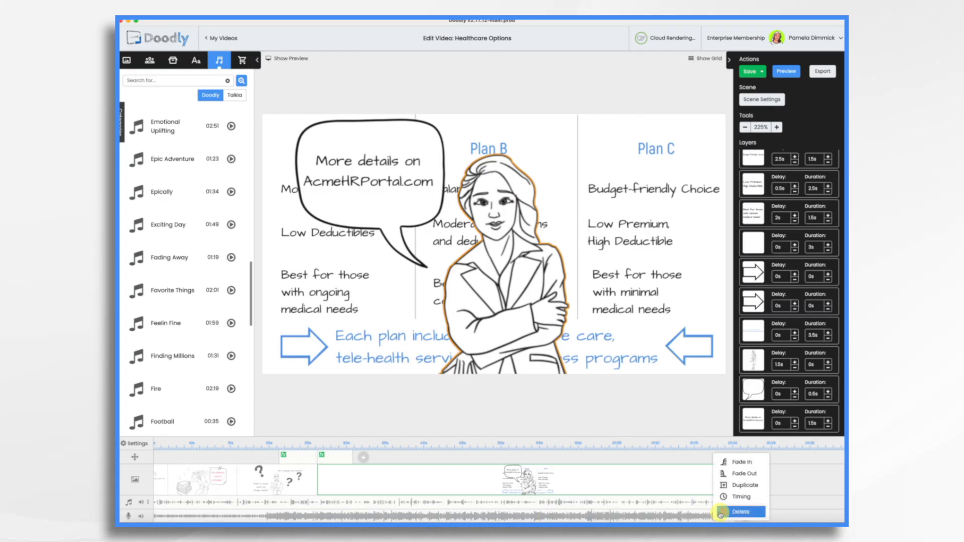
left_click(733, 482)
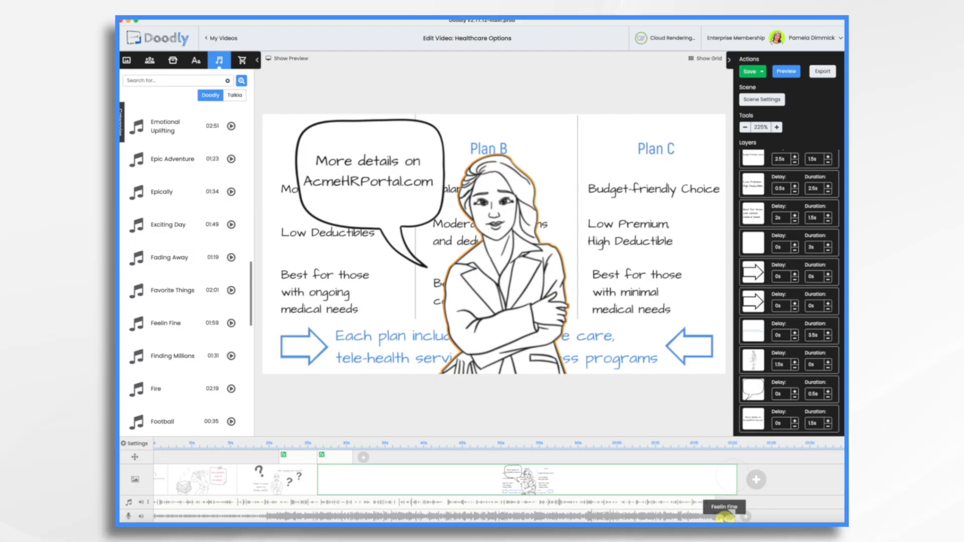
- Lower the volume of the background music track
left_click_drag(726, 517, 143, 517)
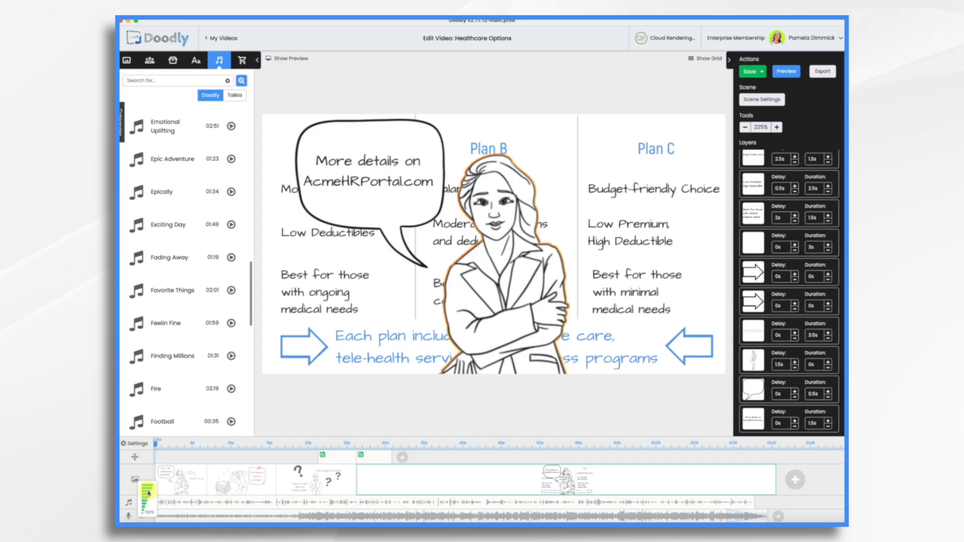
left_click(143, 511)
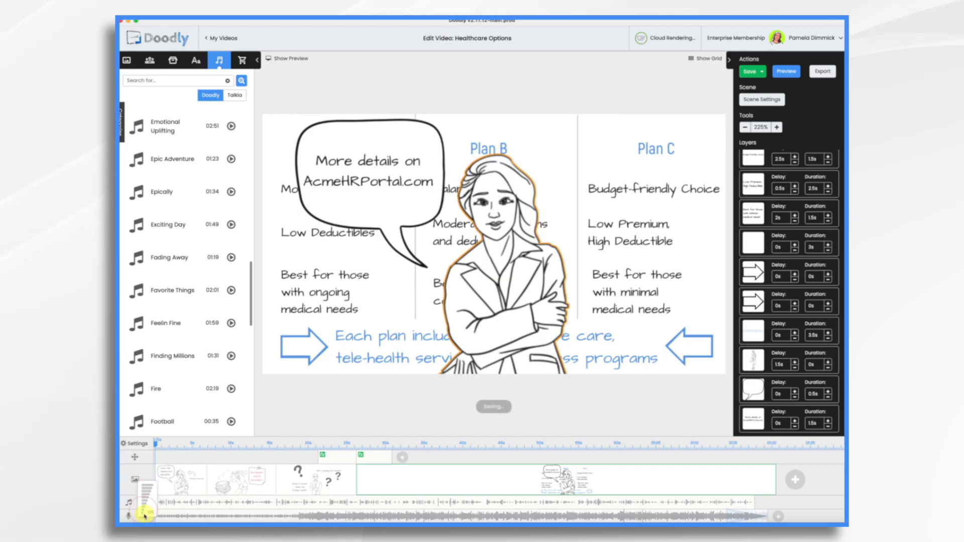